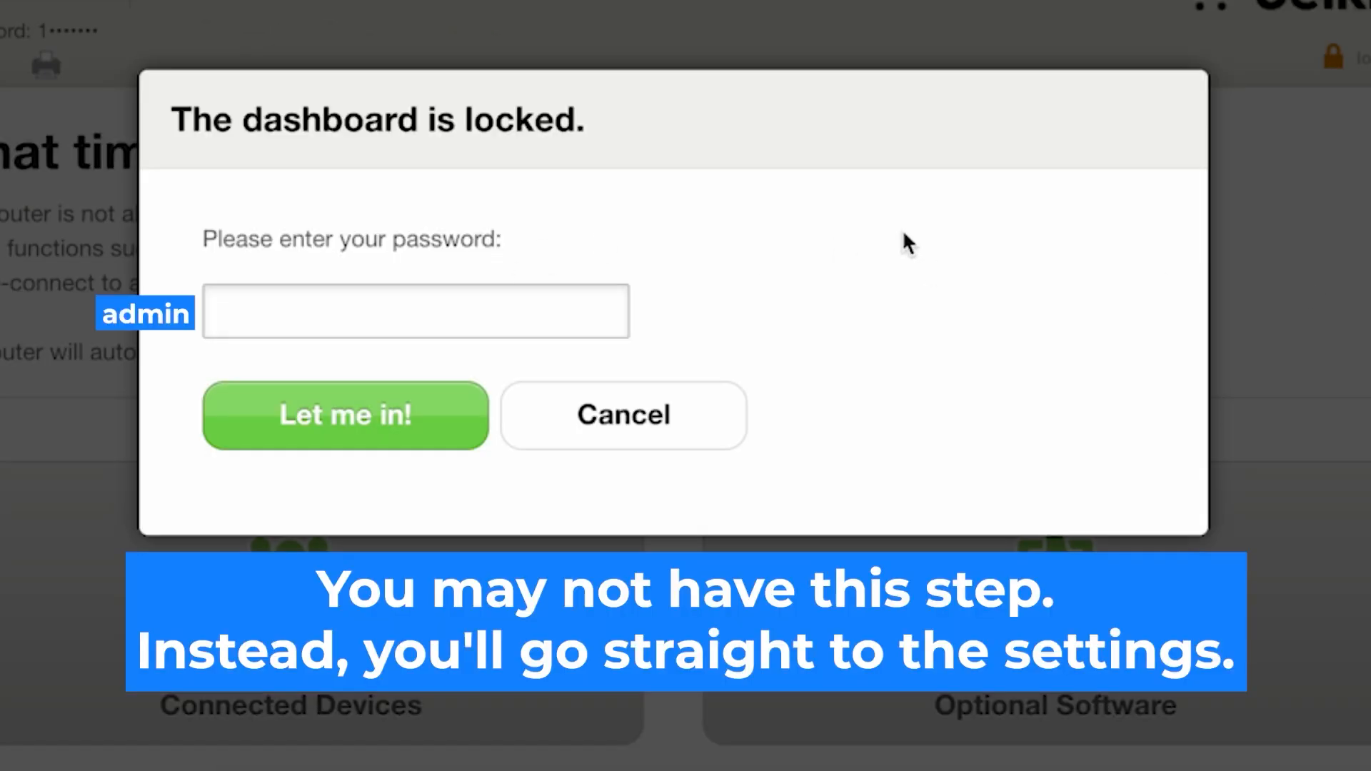
- Unlock the router dashboard by entering the administrator password
left_click(498, 303)
type("••••••••")
left_click(421, 416)
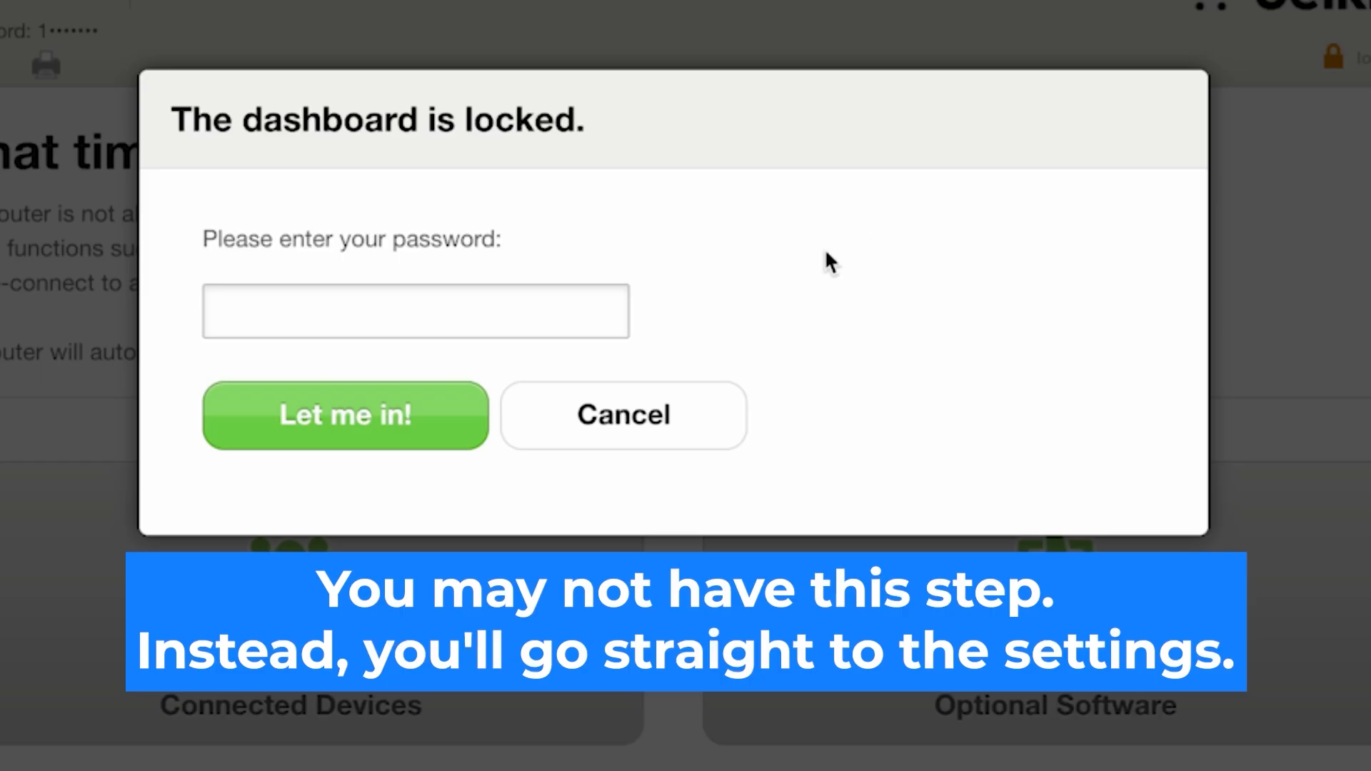
left_click(490, 302)
type("•••••••••")
left_click(421, 416)
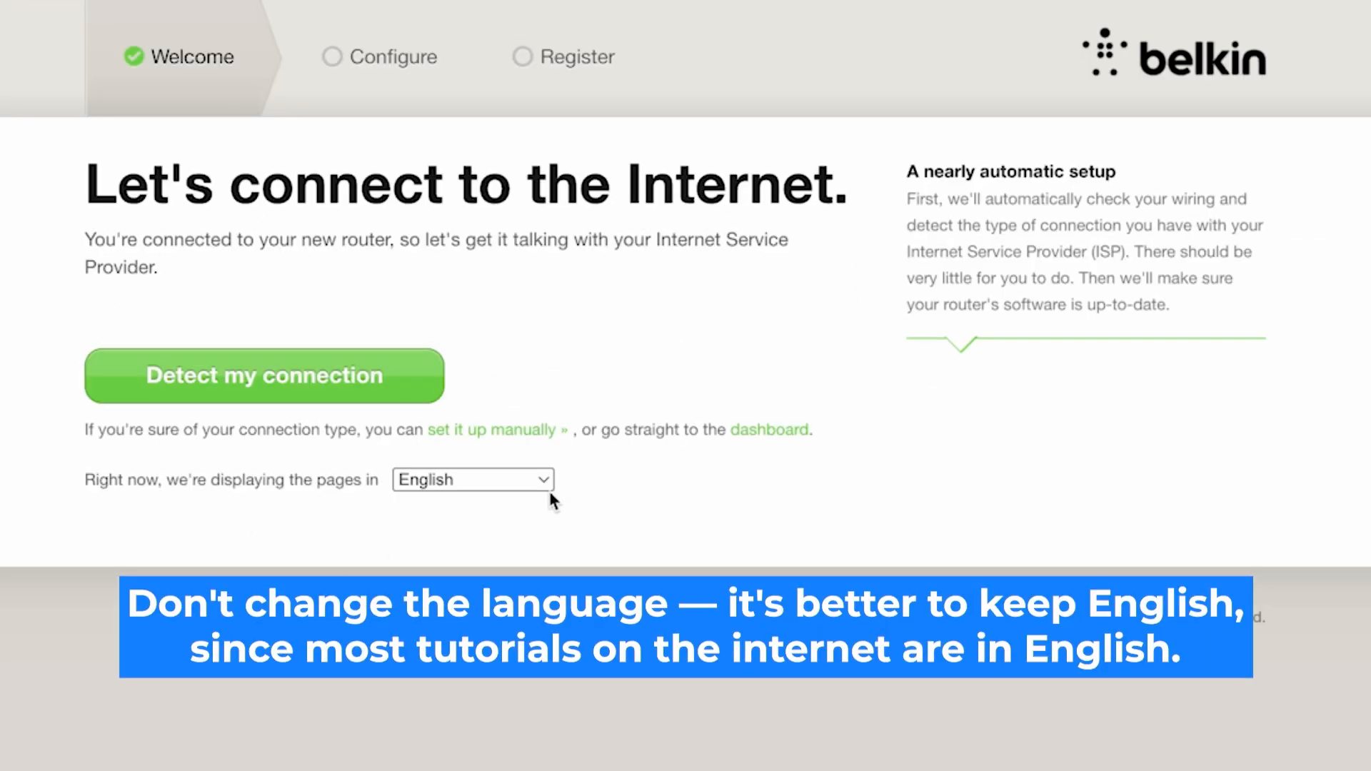
- Keep English as the display language and start automatic detection of the Internet connection
left_click(547, 489)
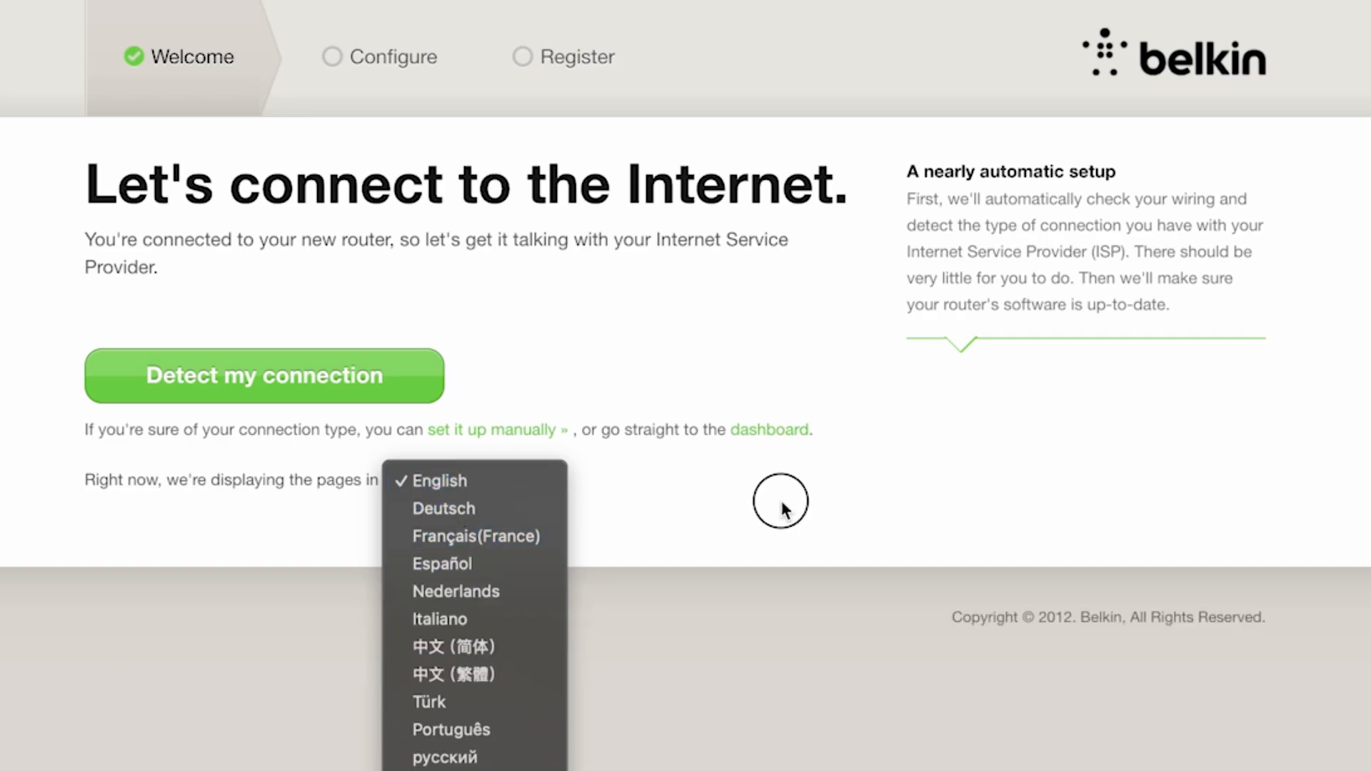
left_click(781, 508)
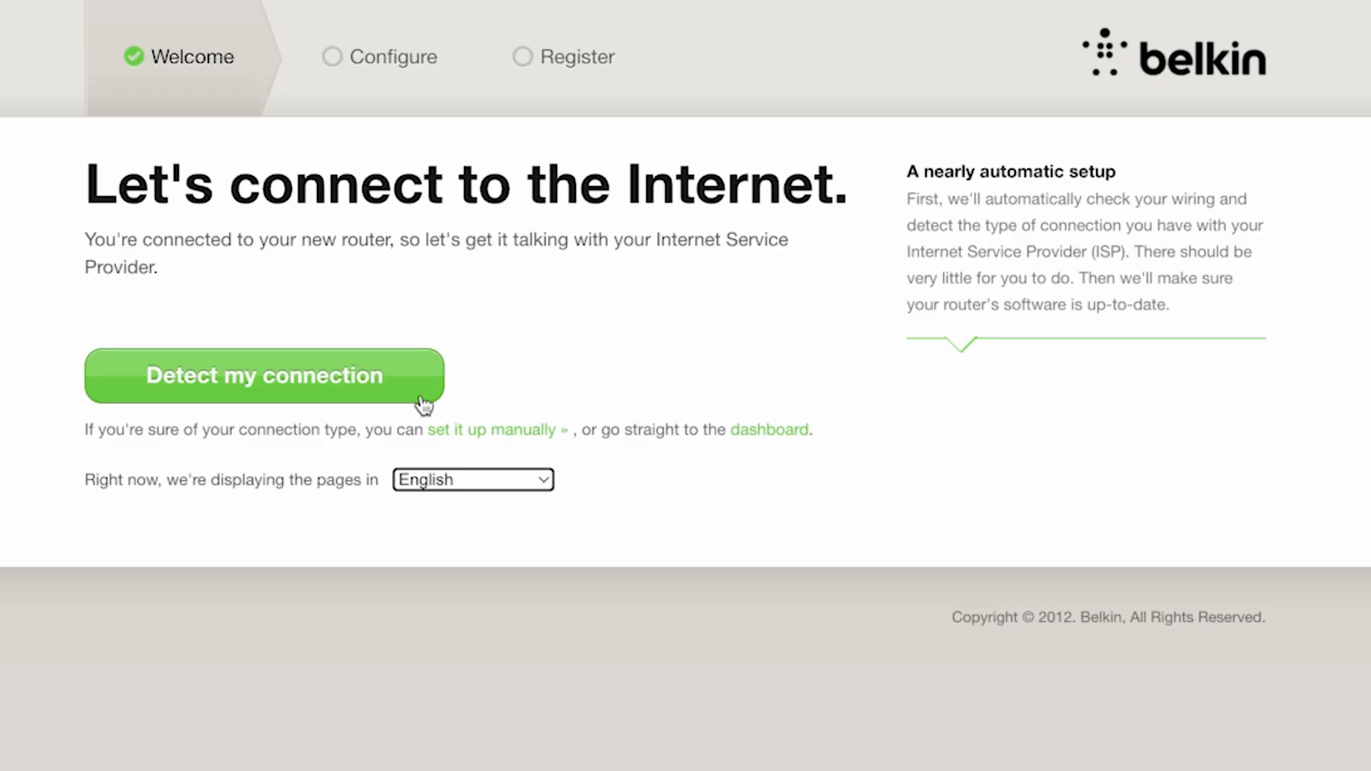
left_click(356, 376)
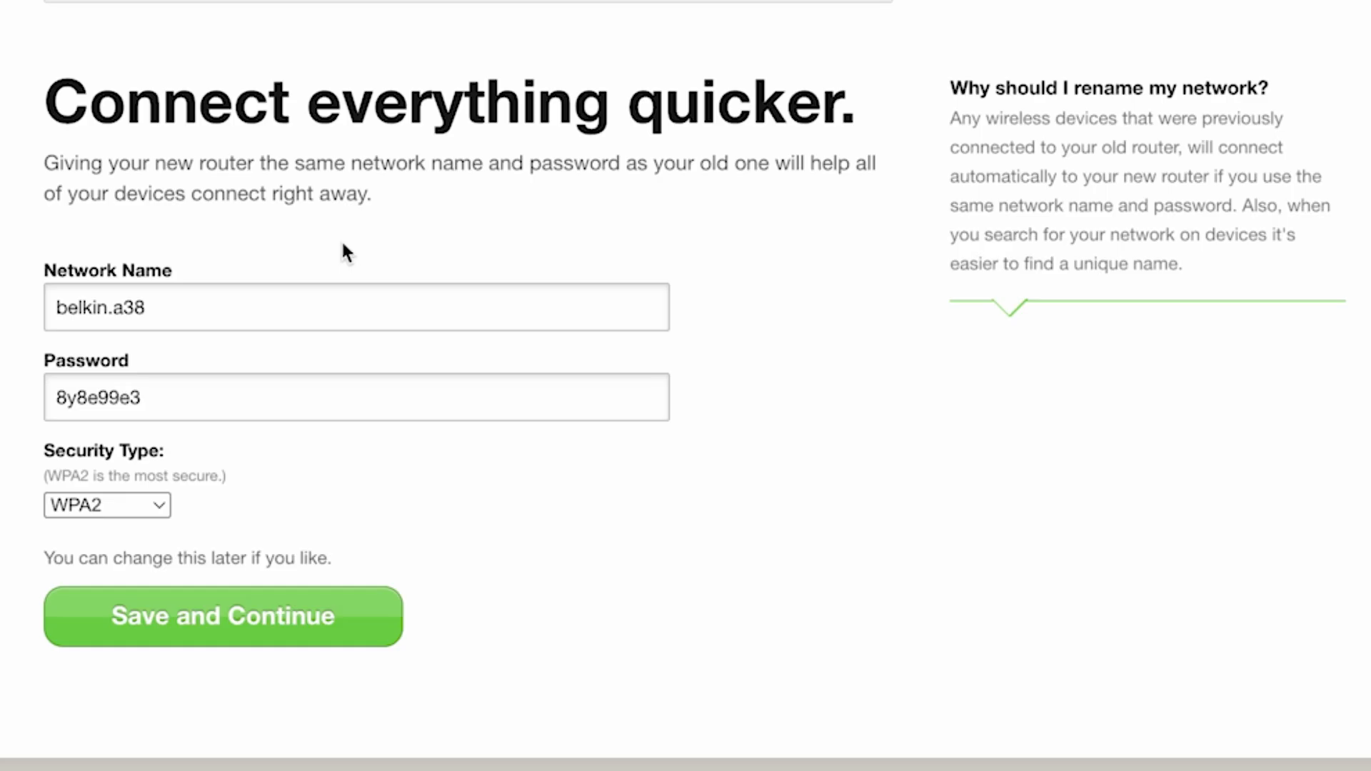
- Shorten the wireless network name to belkin
left_click(199, 310)
left_click(99, 333)
left_click(111, 320)
left_click(107, 309, "shift")
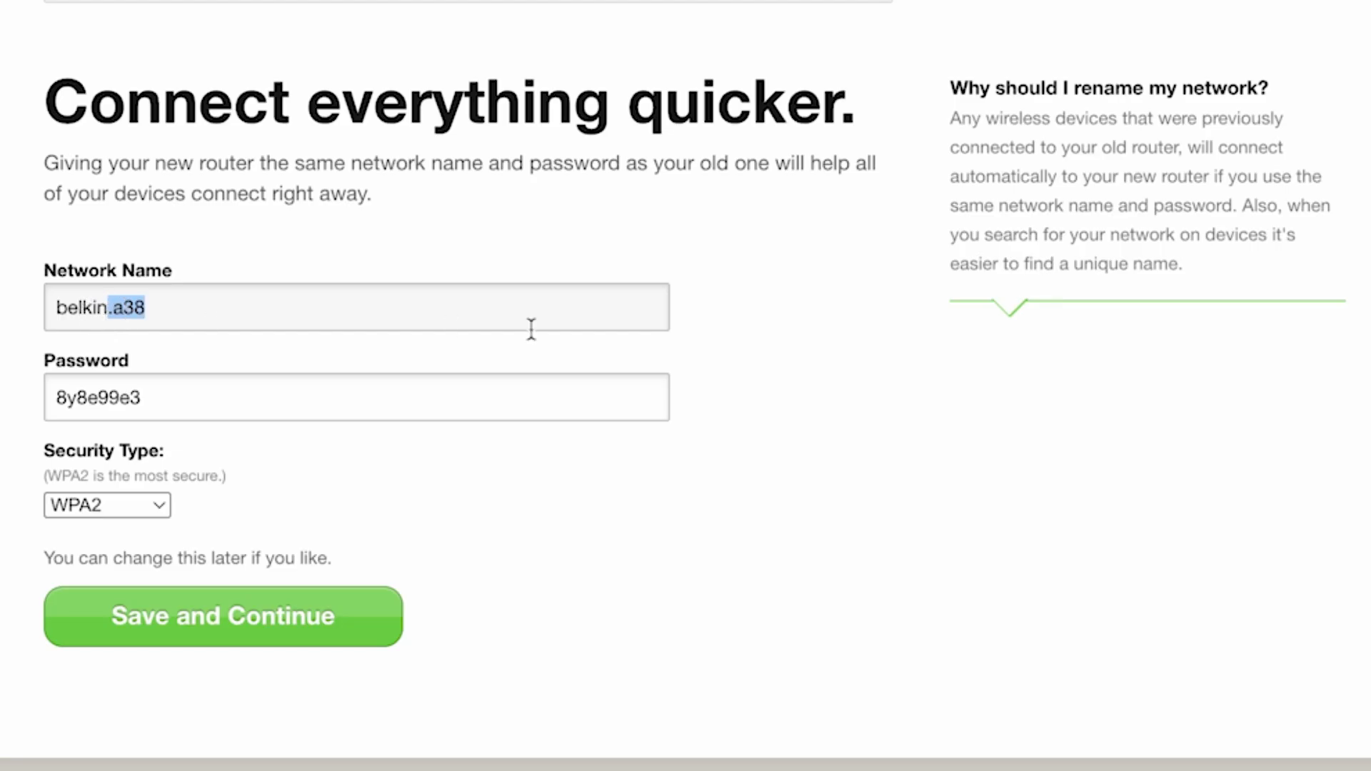
key("BackSpace")
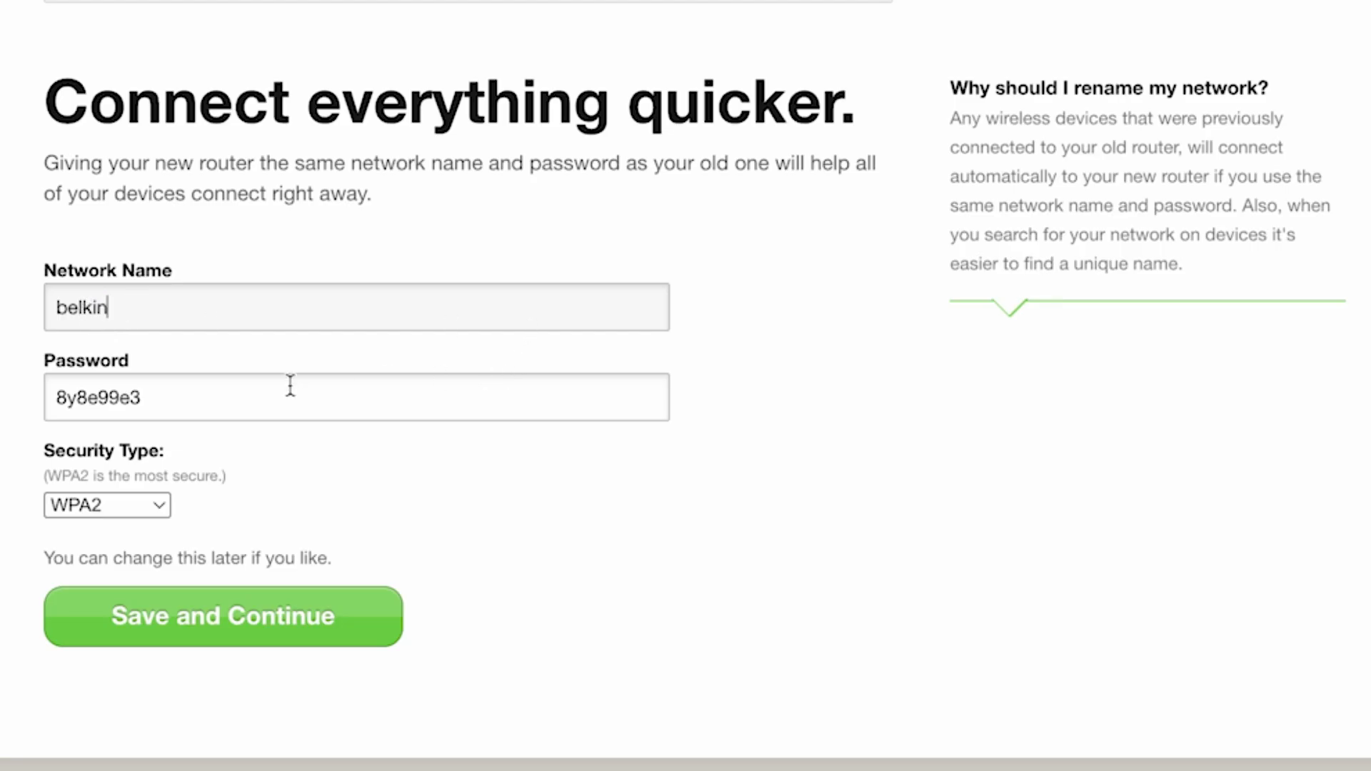
- Replace the Wi-Fi password with a new one and save the wireless network setup
left_click_drag(150, 398, 21, 405)
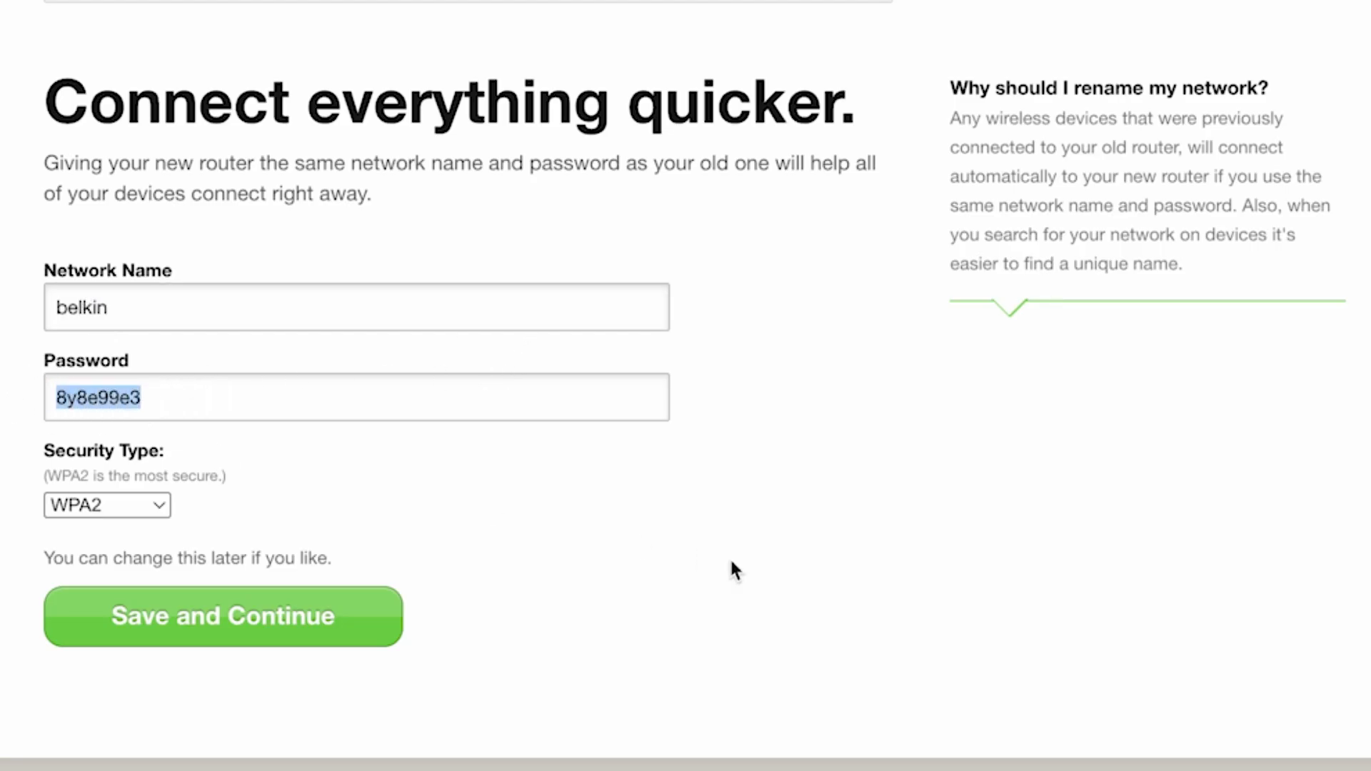
type("123456")
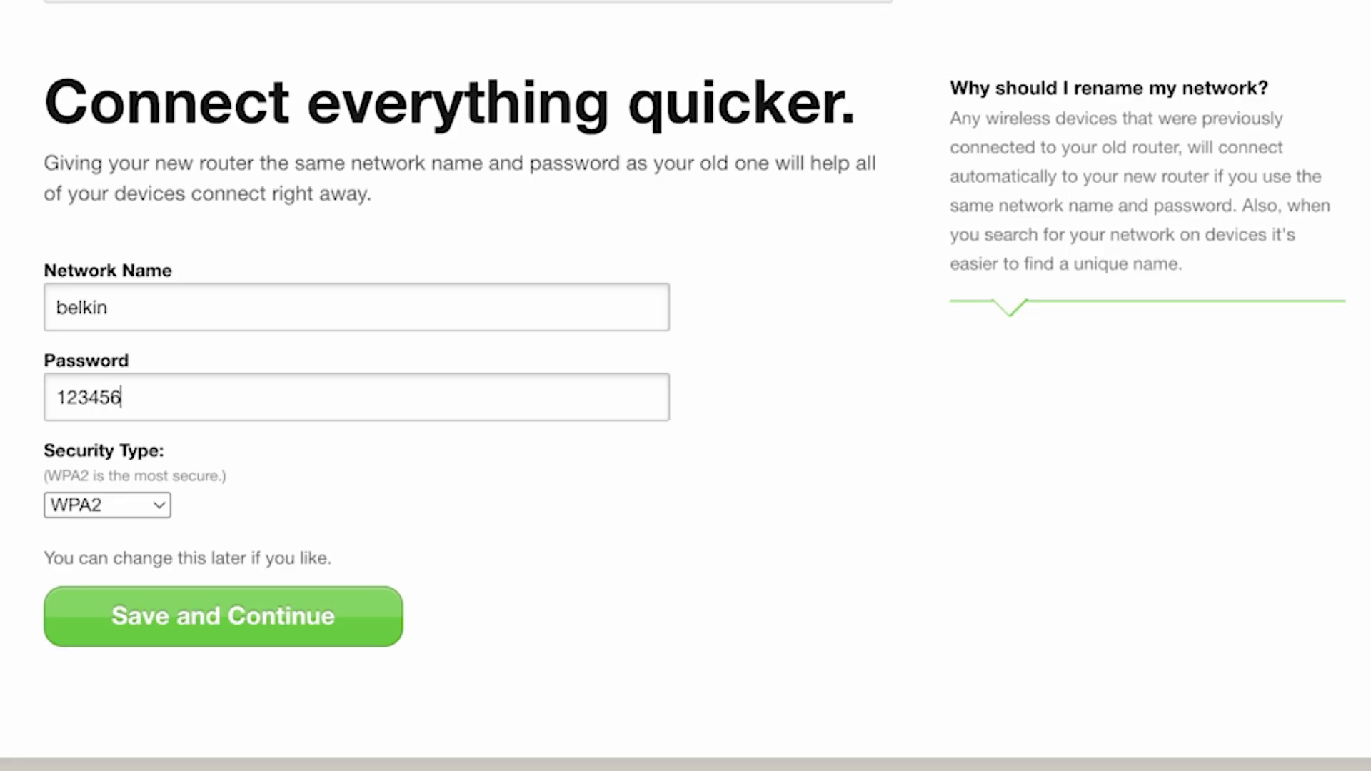
type("789")
left_click(802, 510)
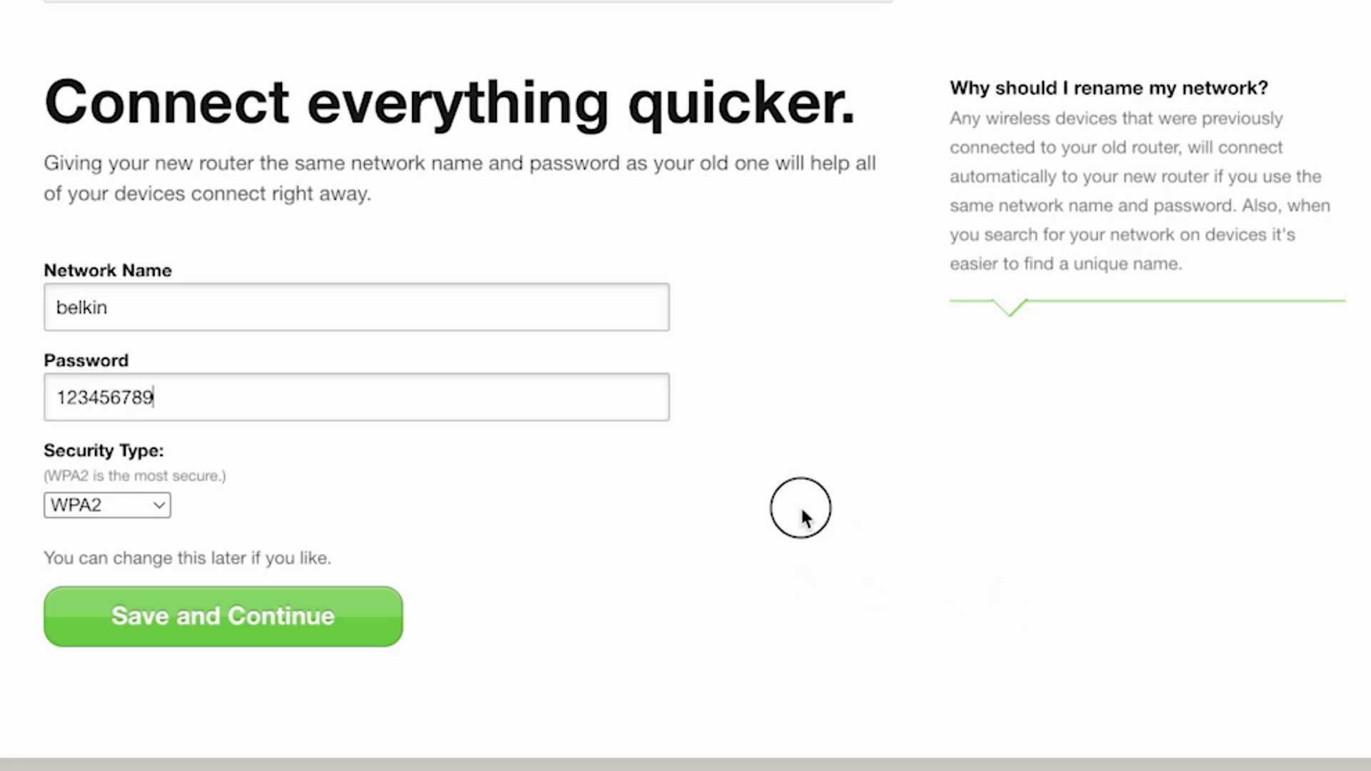
left_click(269, 639)
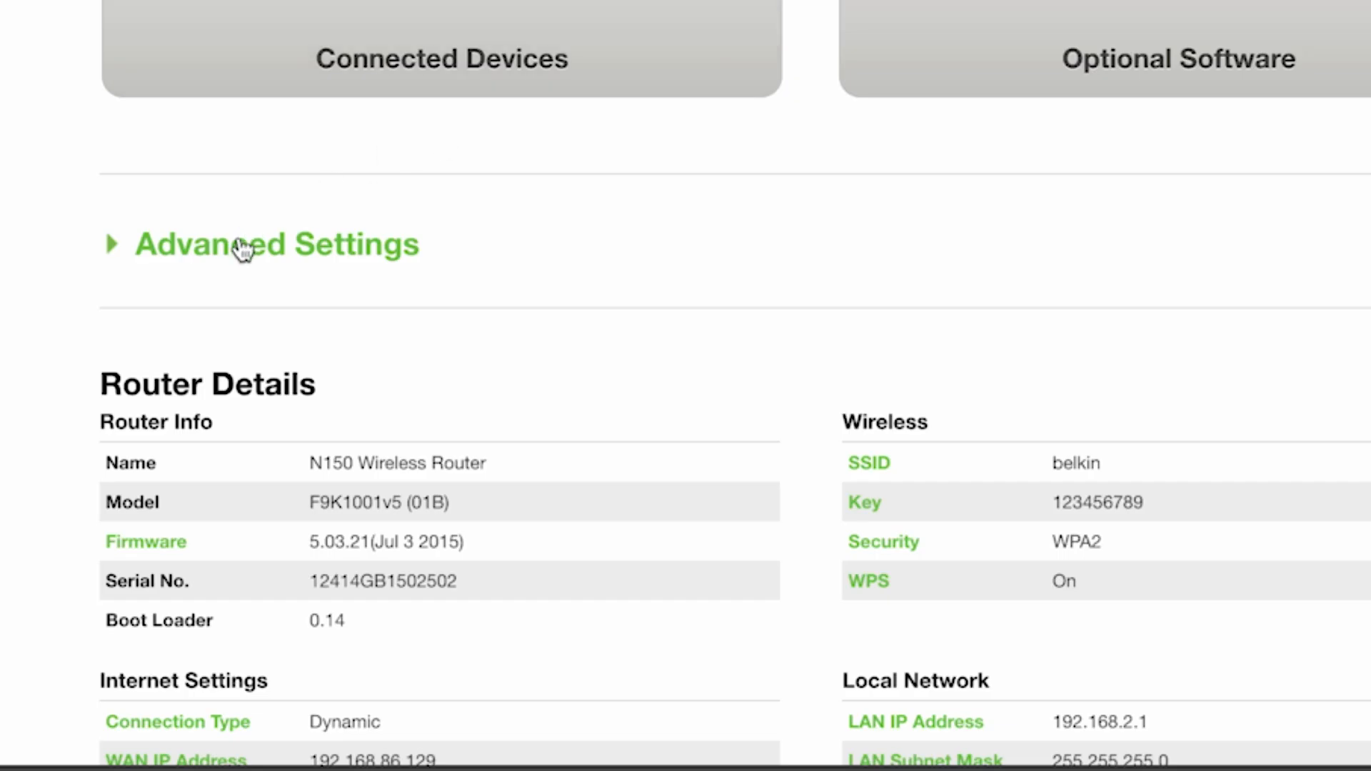
- Open the Wi-Fi network name page in the advanced settings and go to its SSID field
left_click(240, 247)
scroll(867, 463, "down", 5)
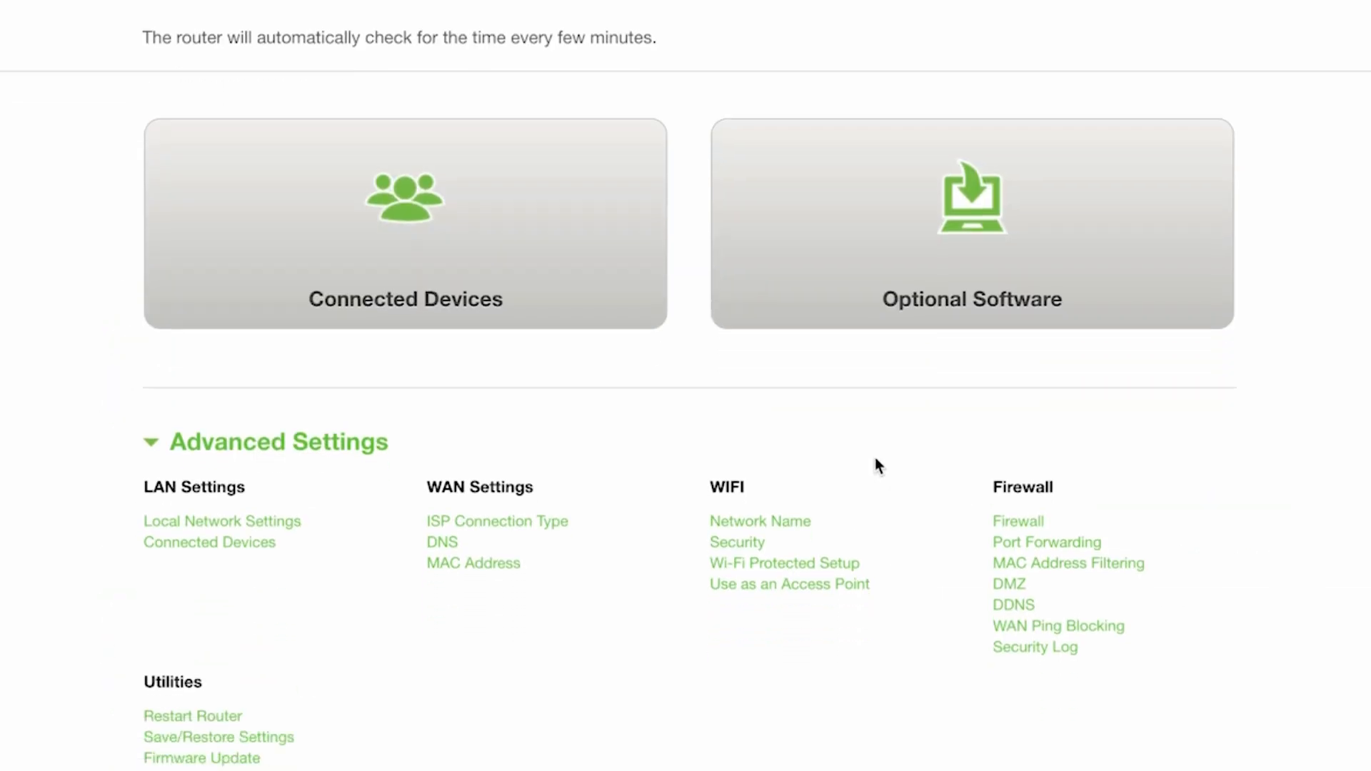
scroll(887, 467, "down", 1)
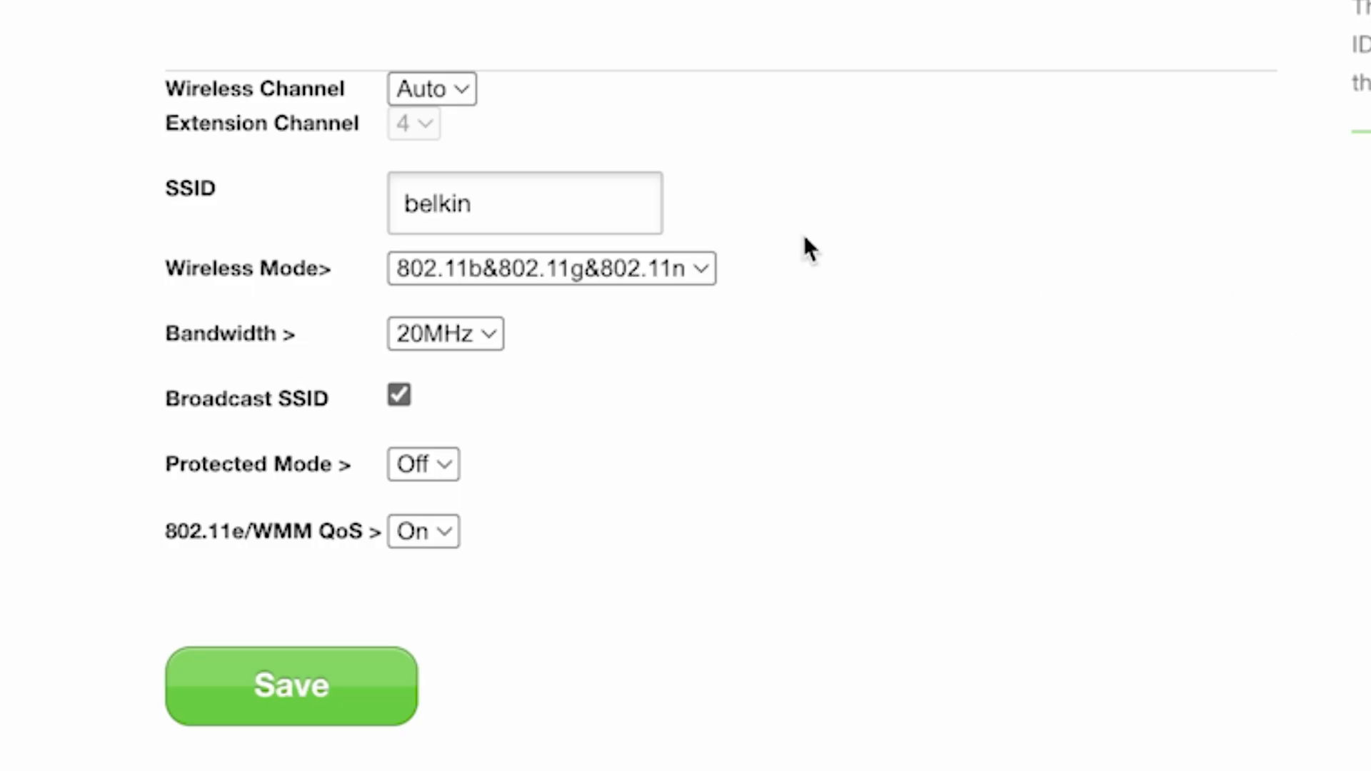
left_click(562, 224)
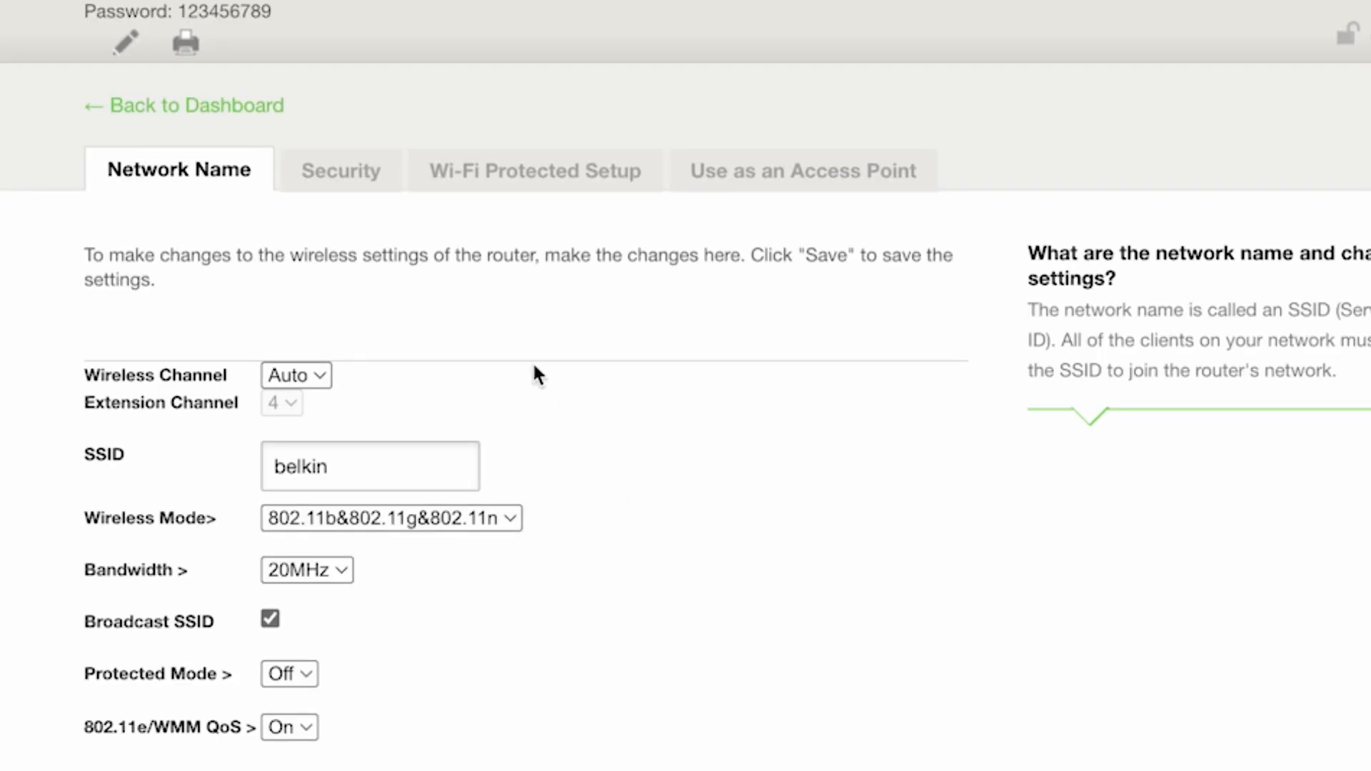
- Examine the pre-shared key field in the Wi-Fi security settings and return to the dashboard
left_click(355, 178)
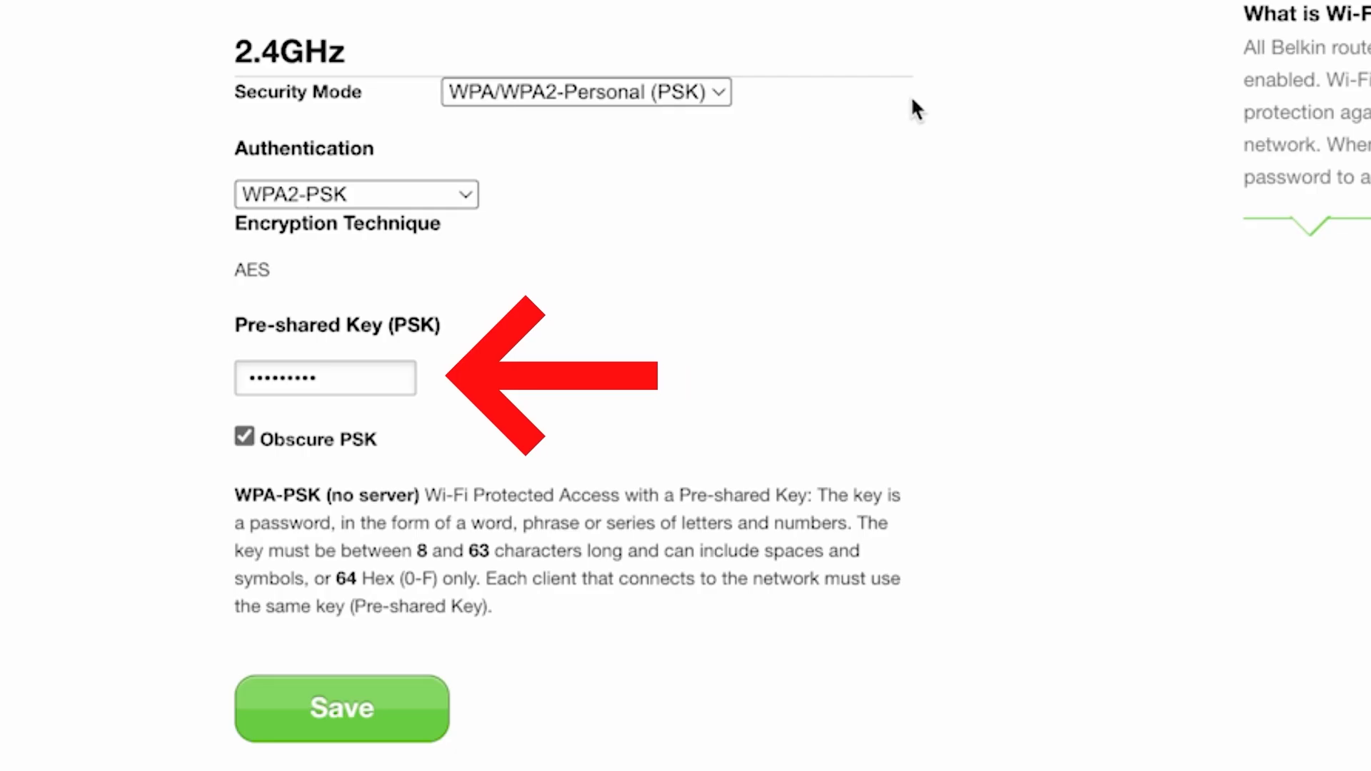
left_click(348, 373)
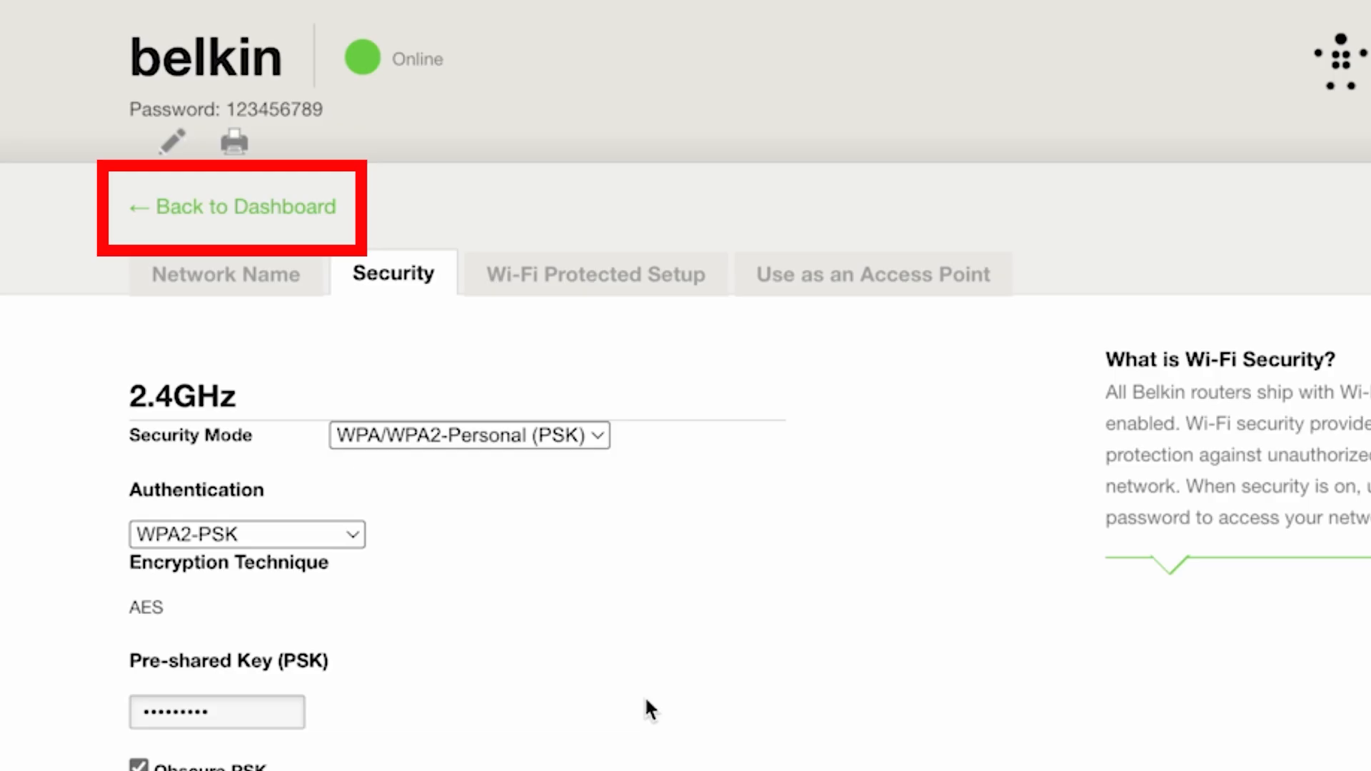
left_click(271, 213)
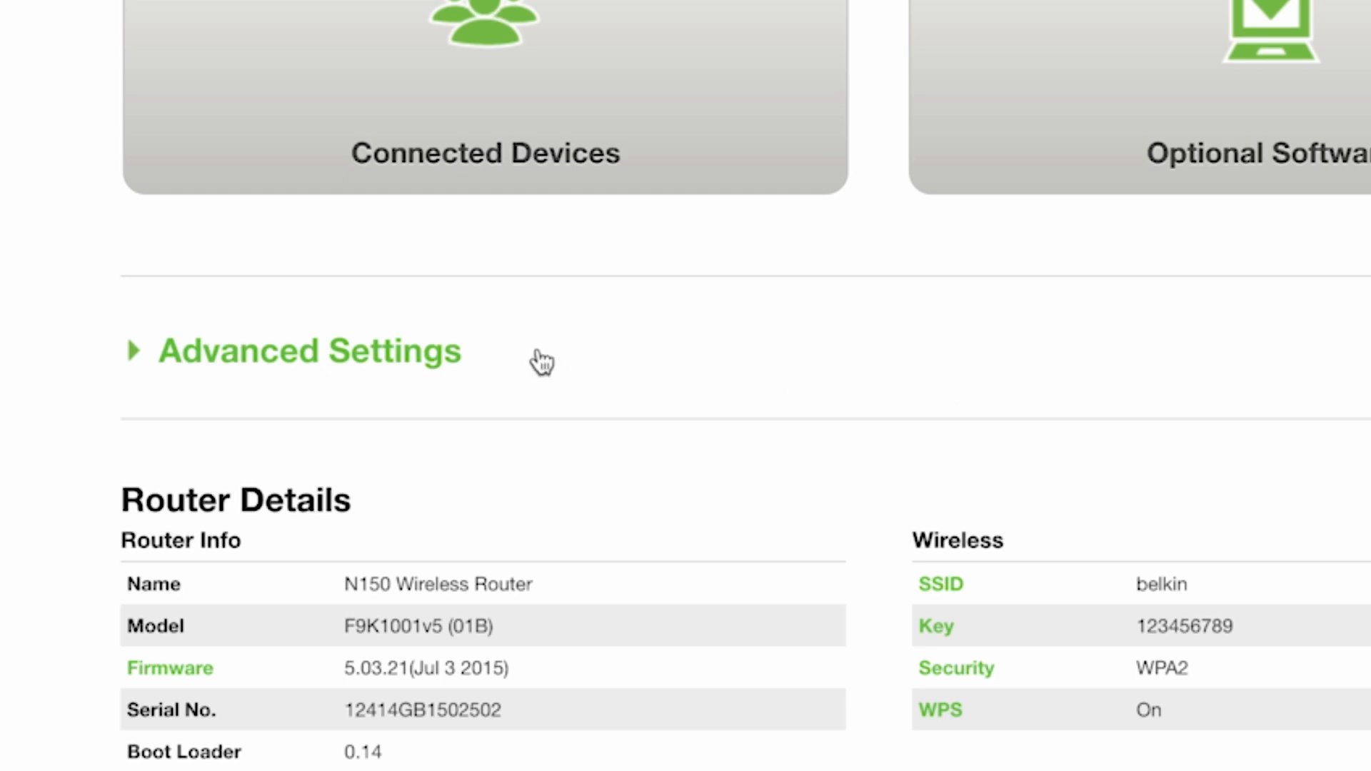
- In the advanced system settings, enter and confirm a new administrator password, revealing the confirmation briefly to check it
left_click(343, 352)
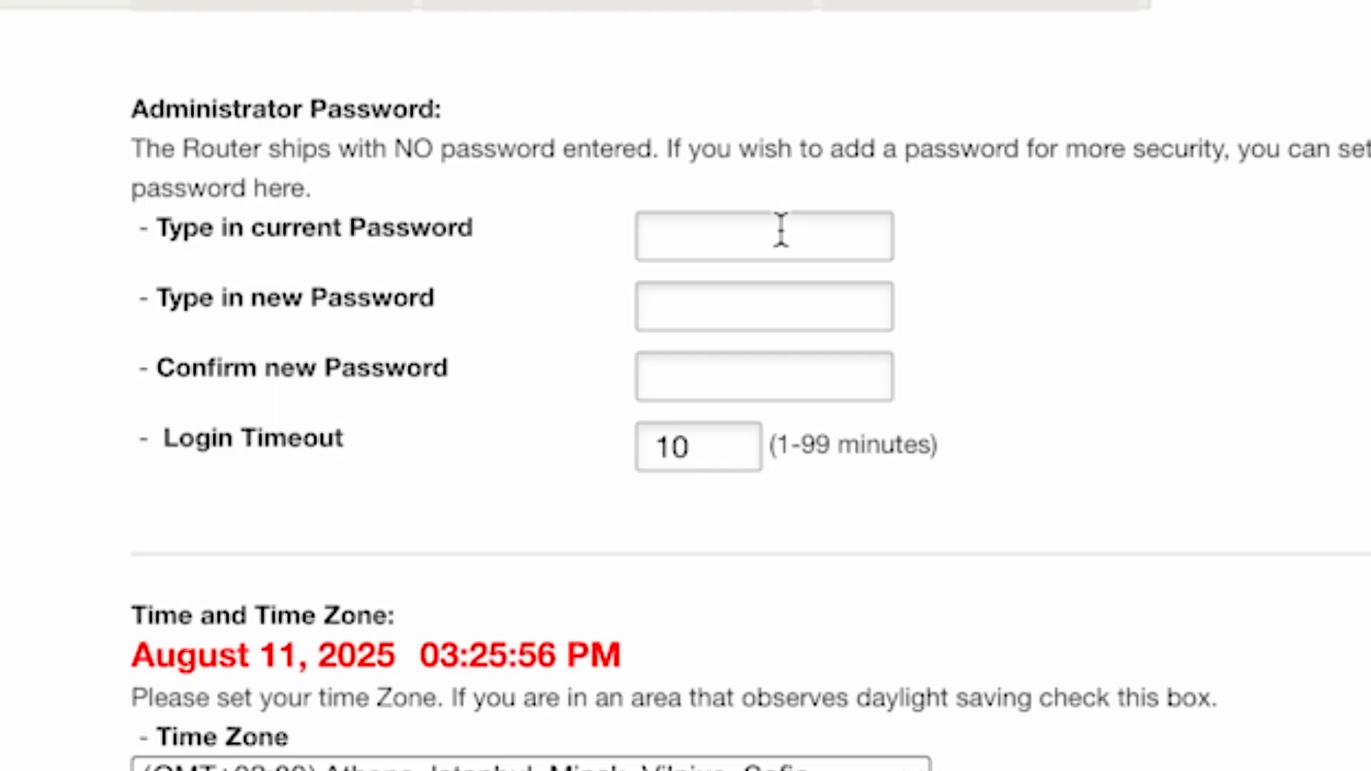
left_click(793, 325)
type("••••")
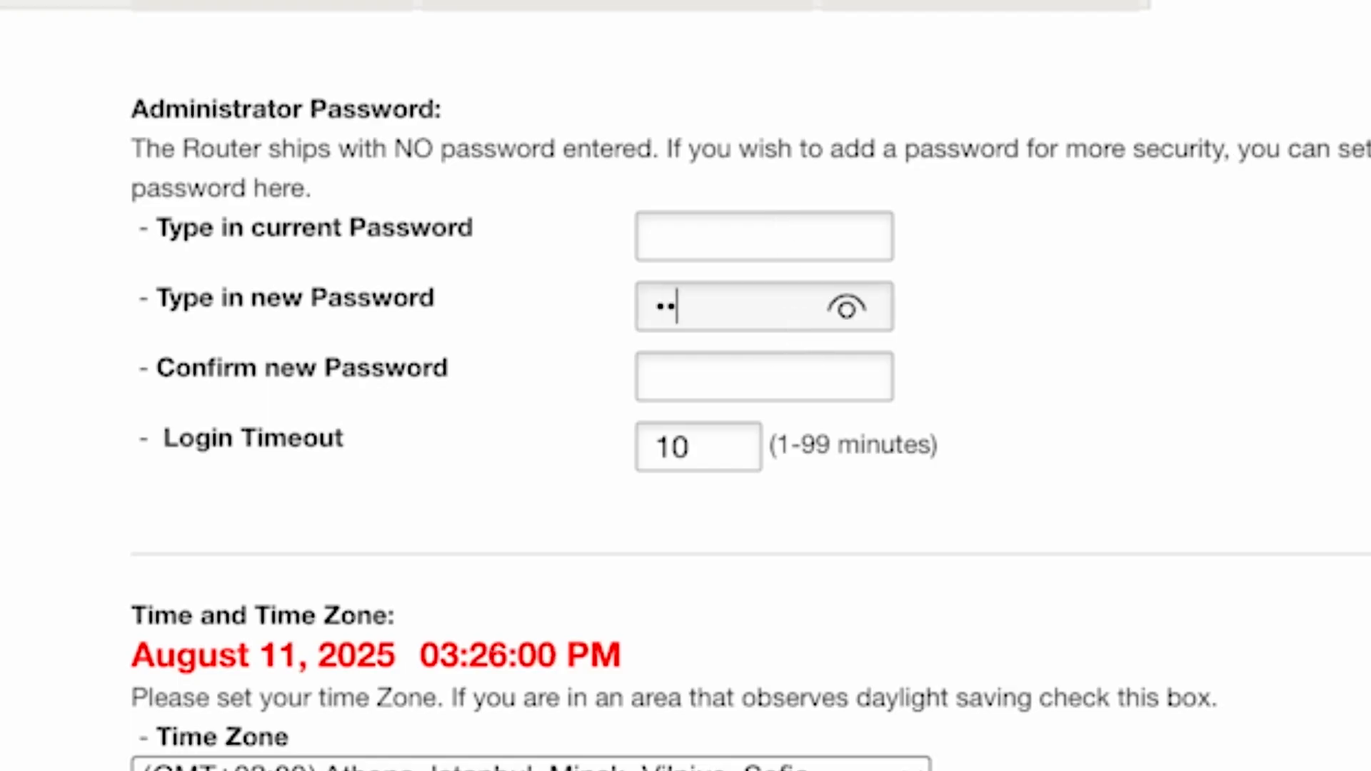
type("••••")
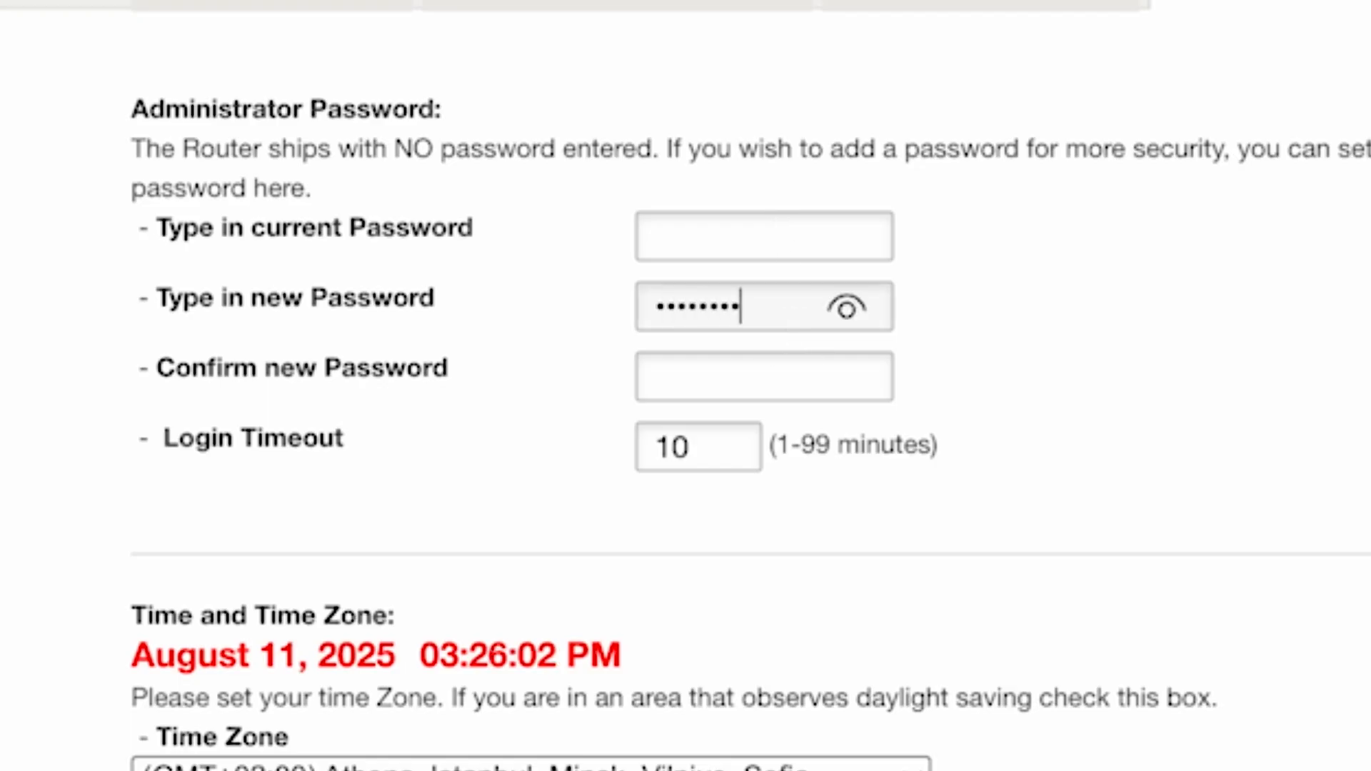
left_click(769, 379)
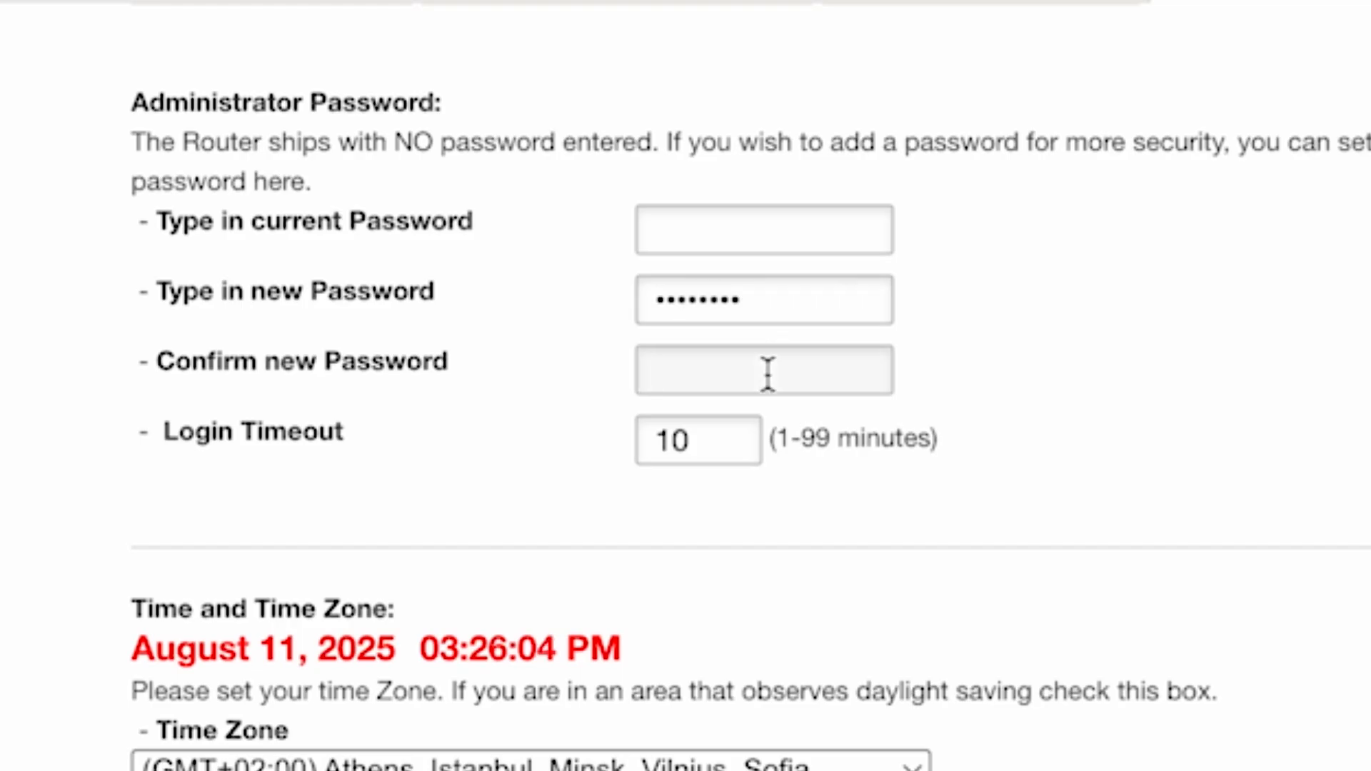
type("••••••••")
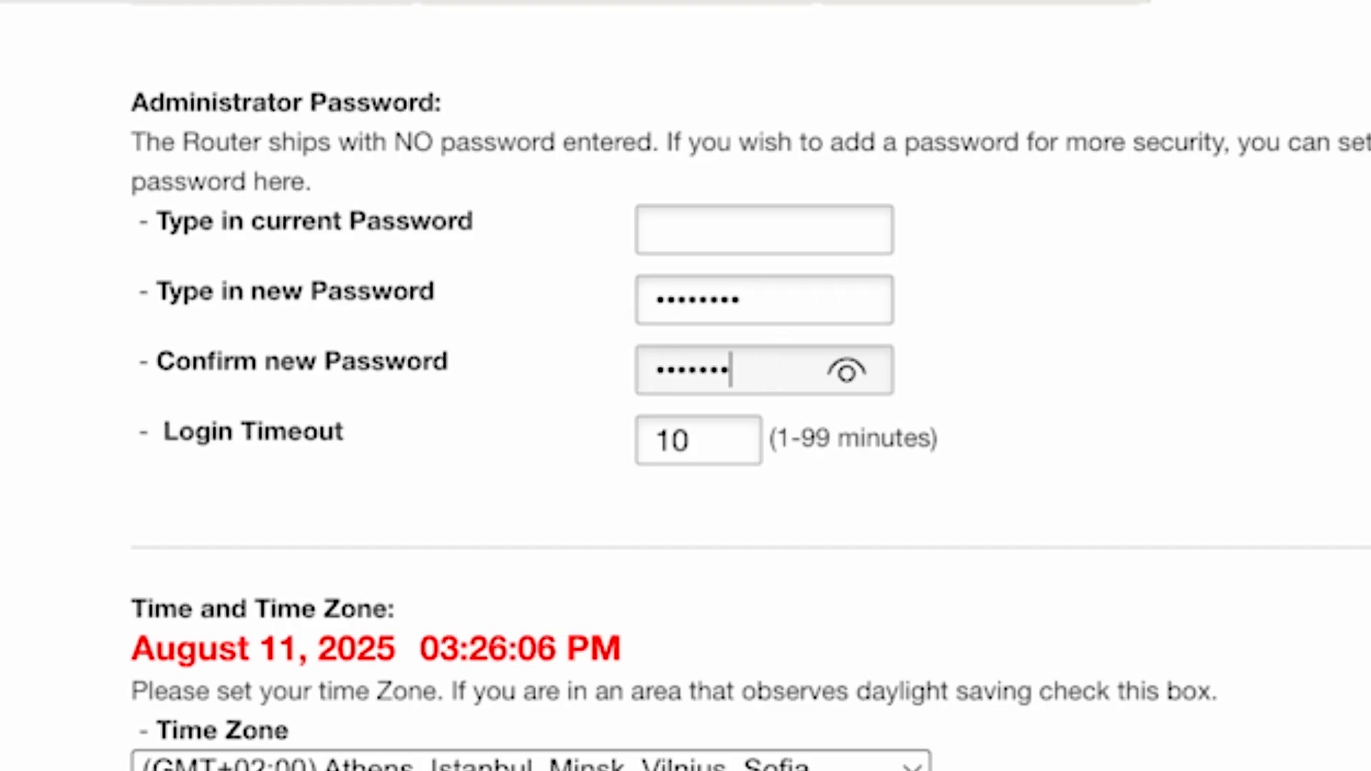
left_click(856, 382)
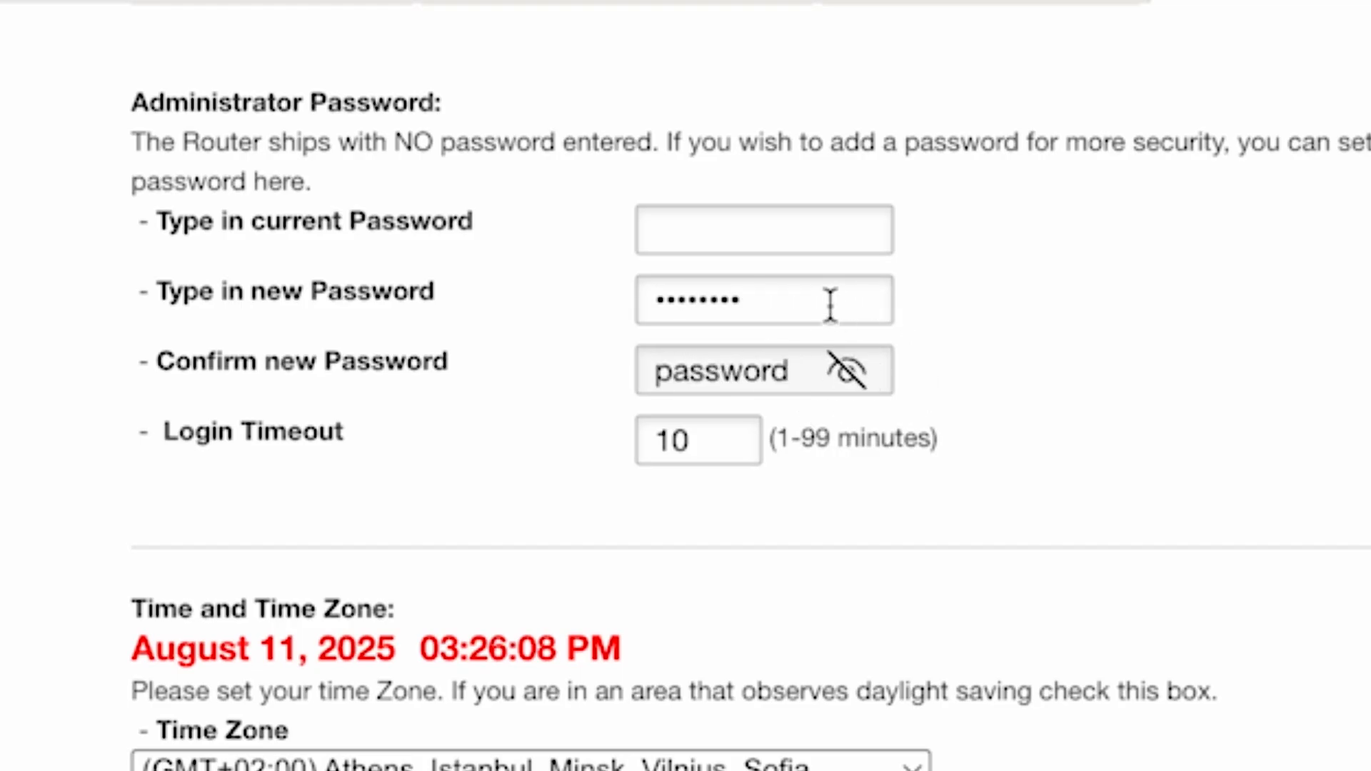
left_click(858, 371)
- Check the login timeout and time zone options and save the router's system settings
left_click(739, 440)
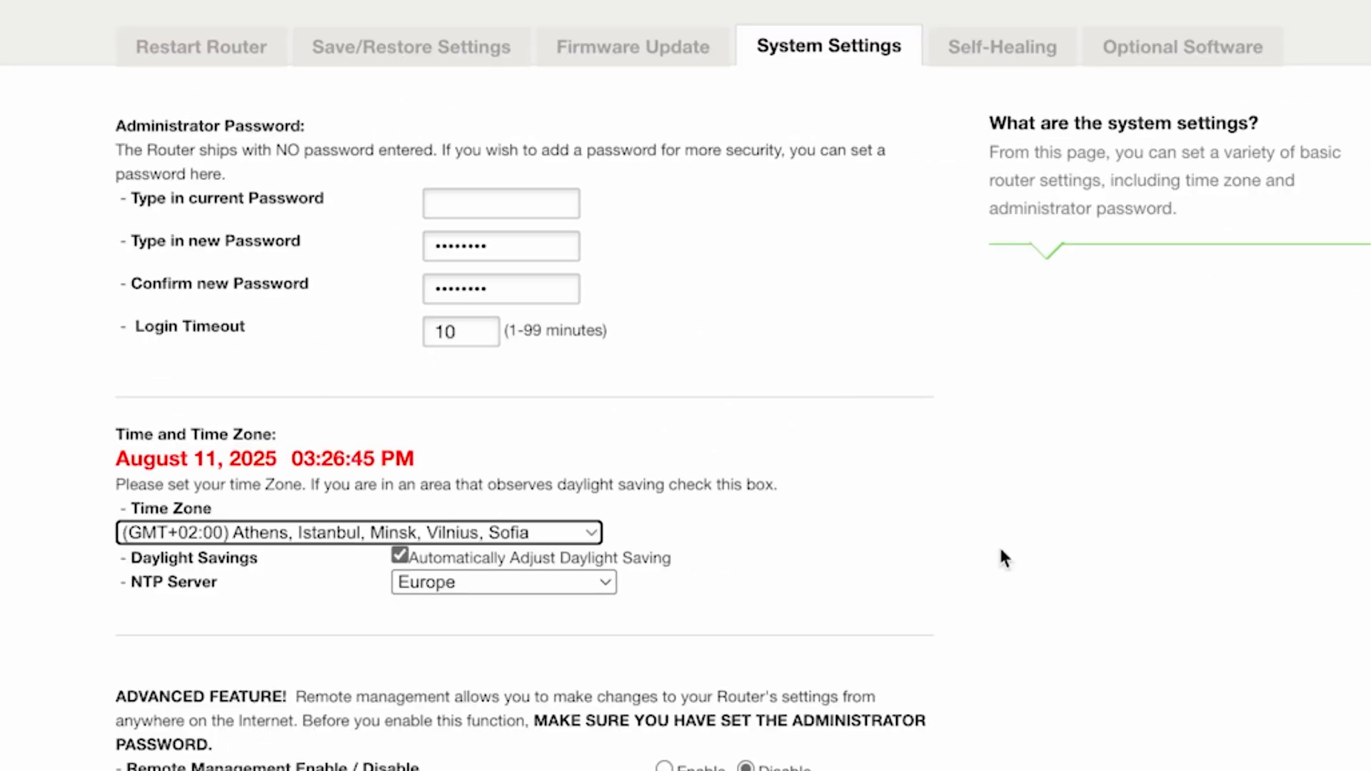
scroll(1000, 551, "down", 1)
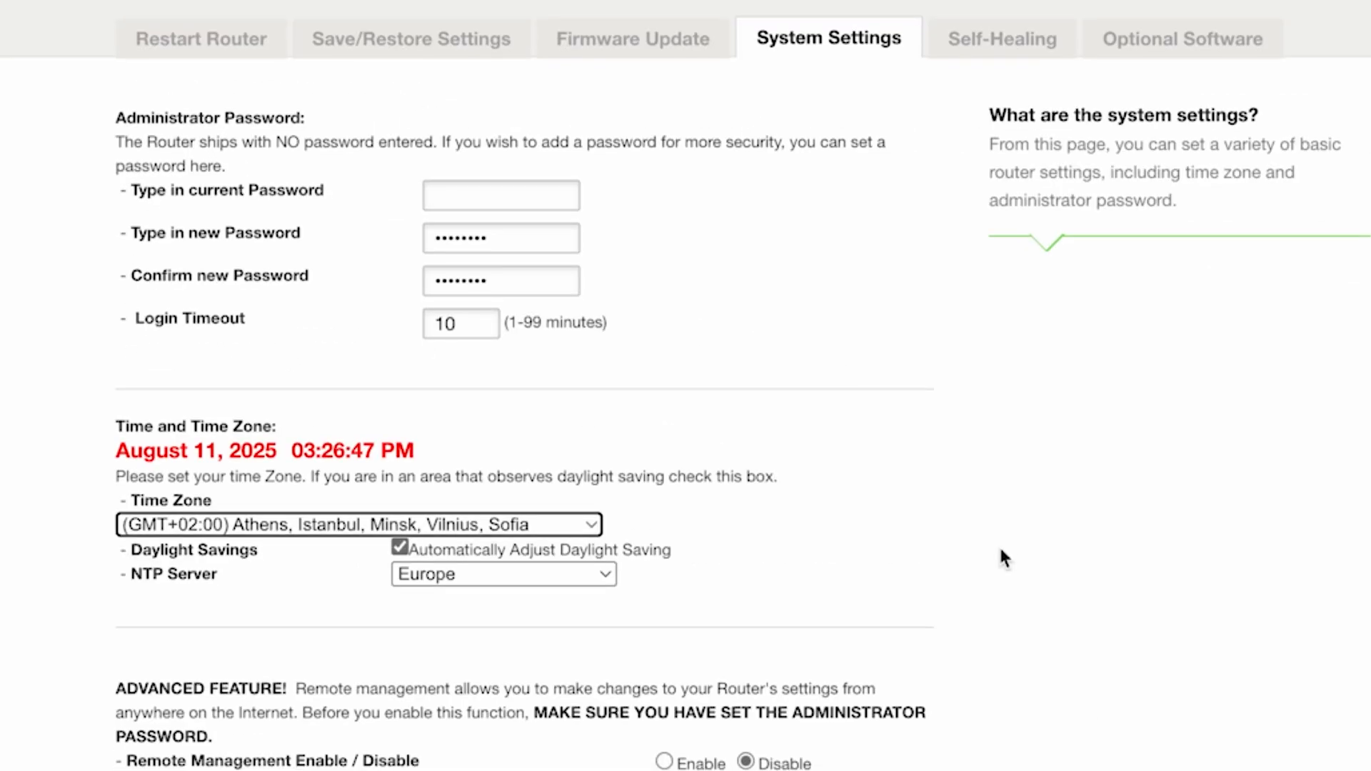
scroll(1000, 550, "down", 7)
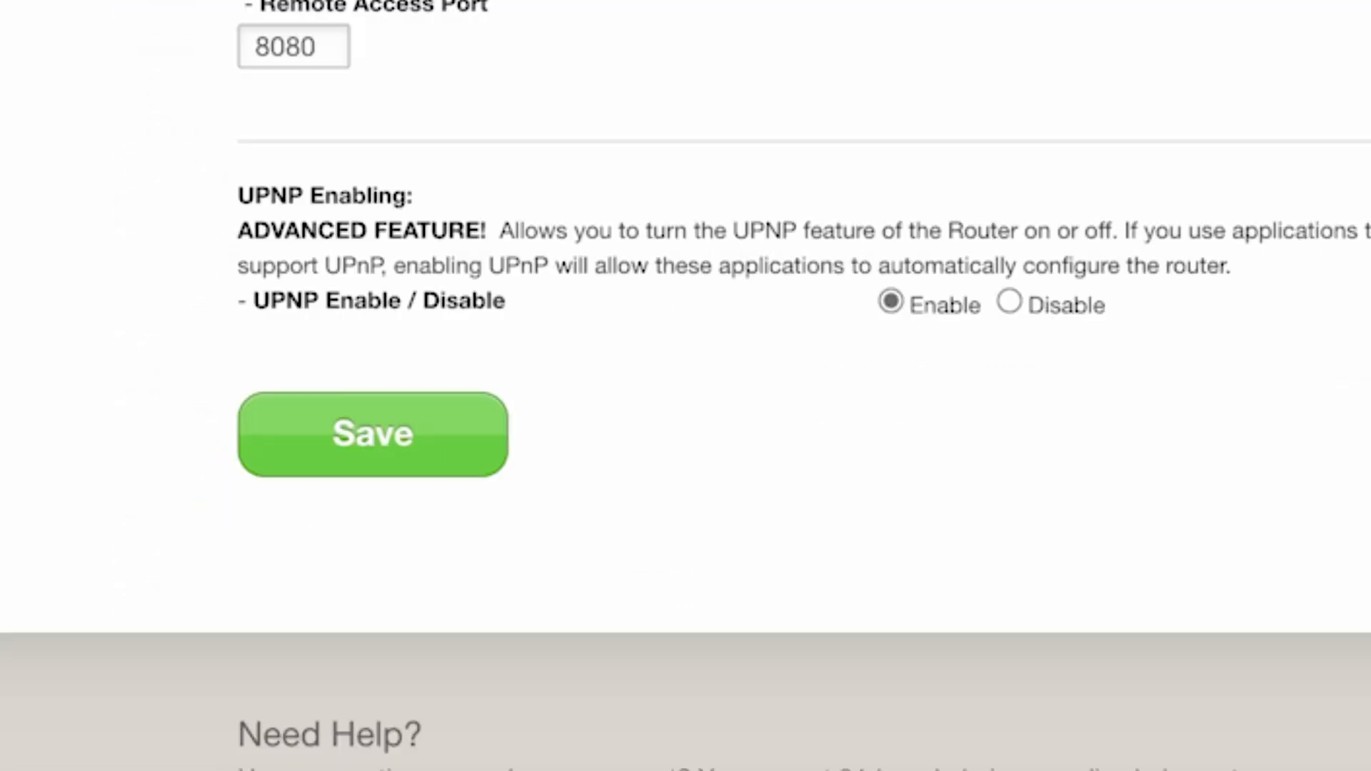
left_click(306, 449)
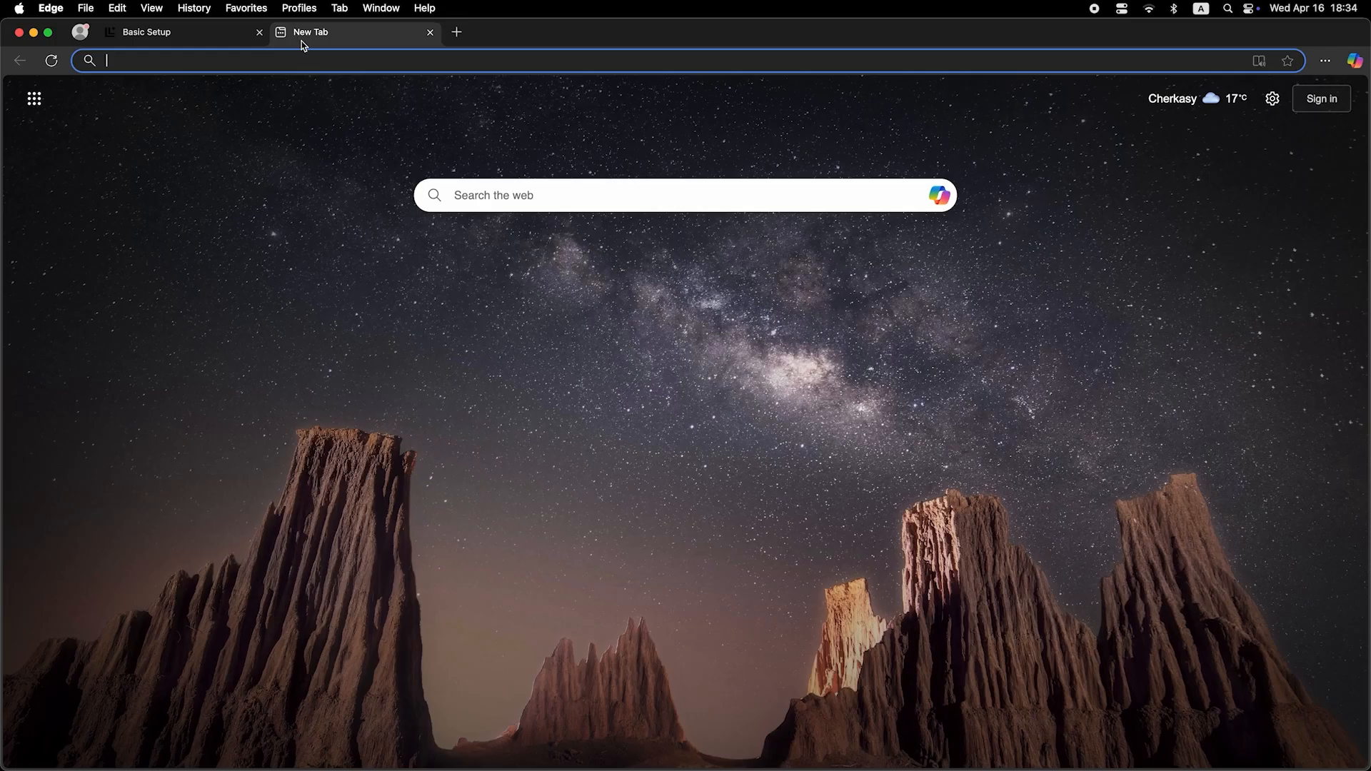
- Search for dfdfdf from the address bar of a new browser tab
left_click(311, 61)
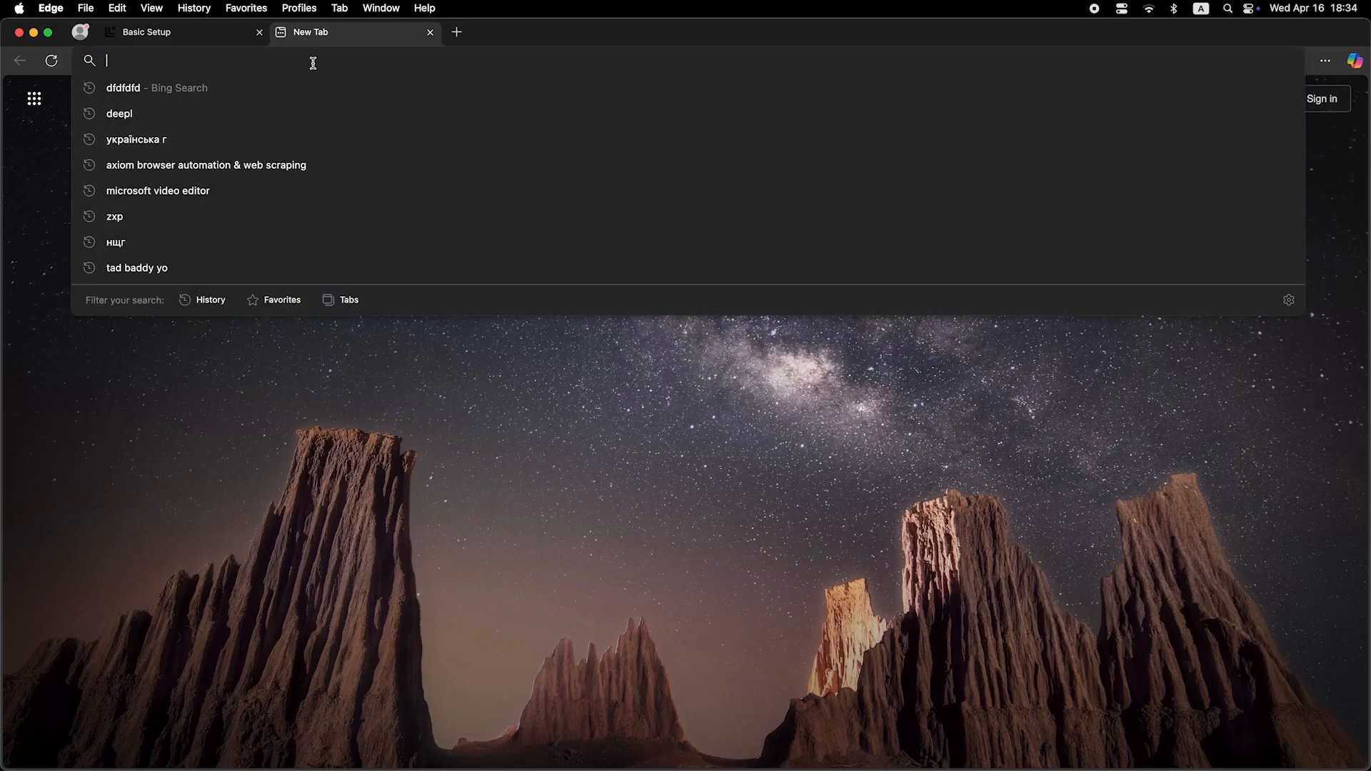
type("dfdfdfdf")
key("Return")
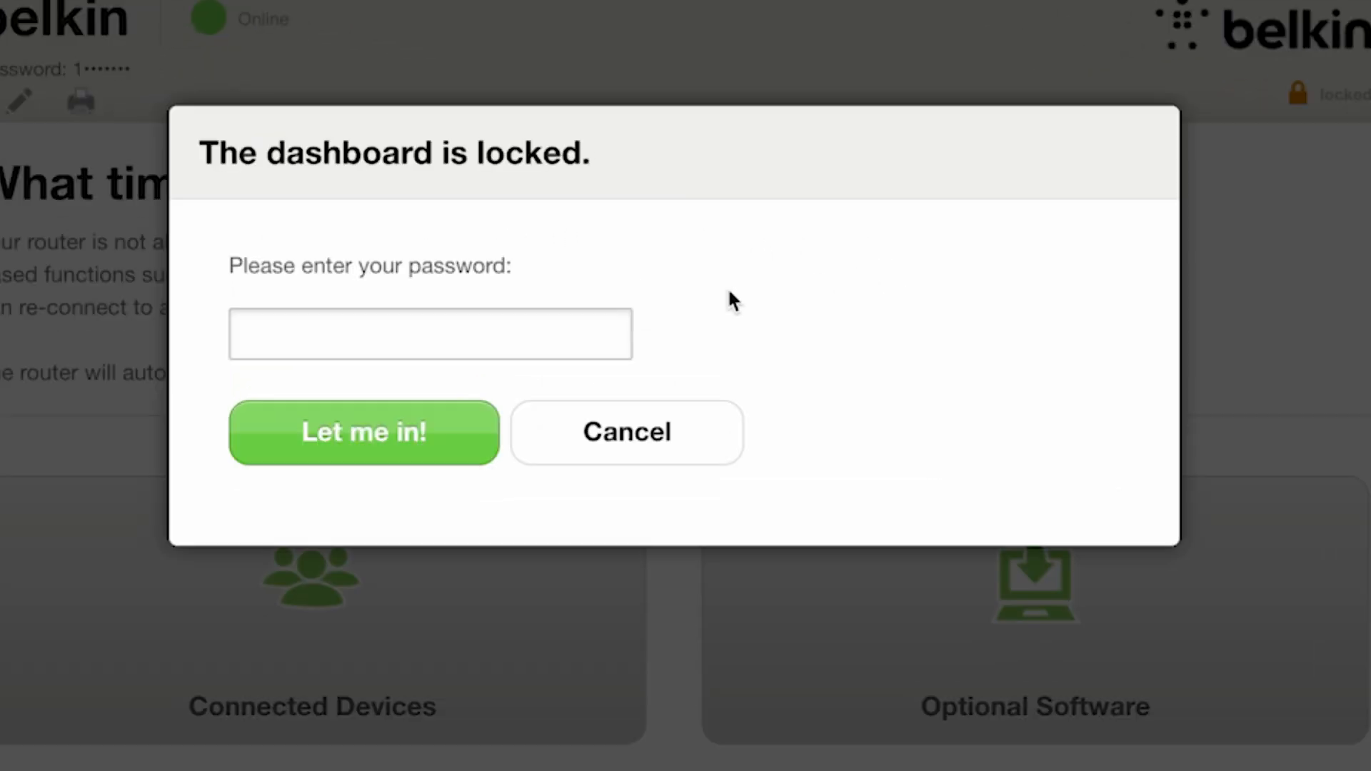
- Enter the new administrator password to unlock the router dashboard
left_click(499, 325)
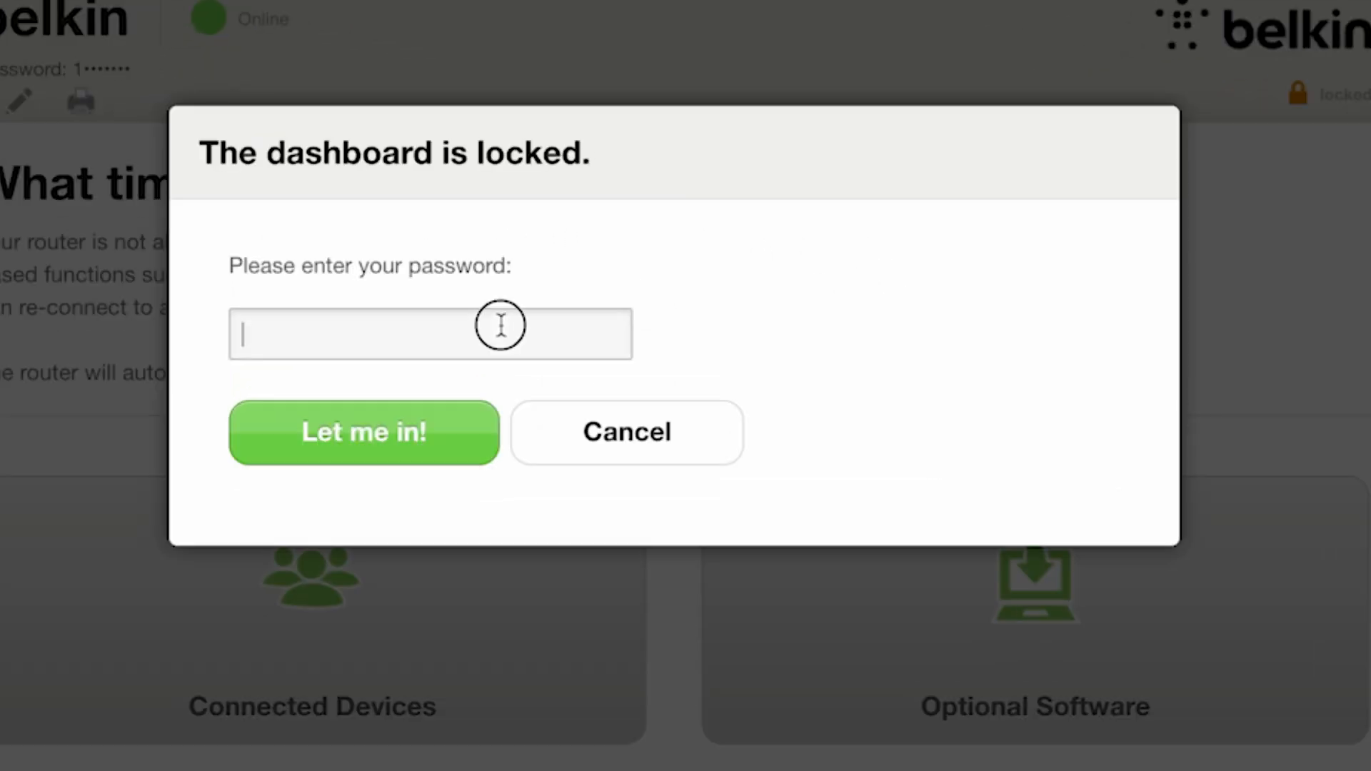
type("•••••••••")
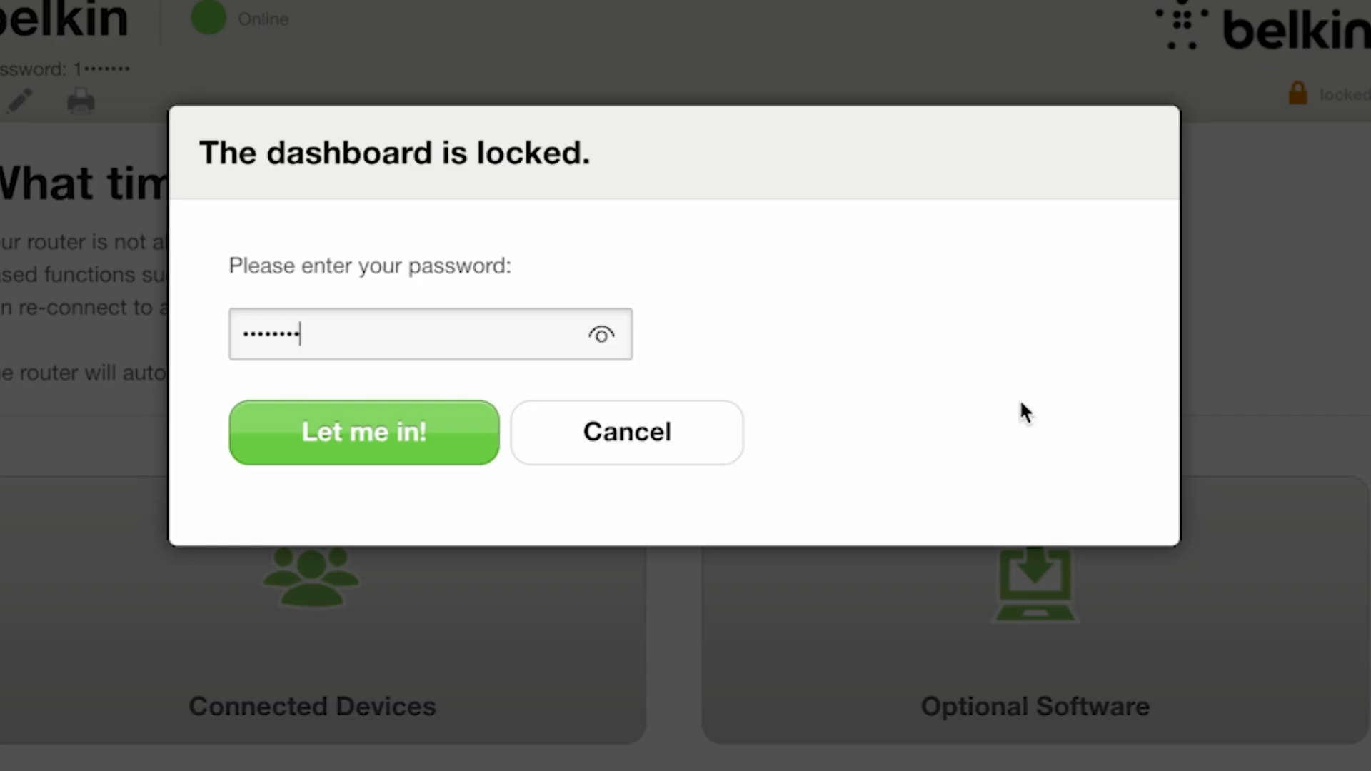
left_click(477, 437)
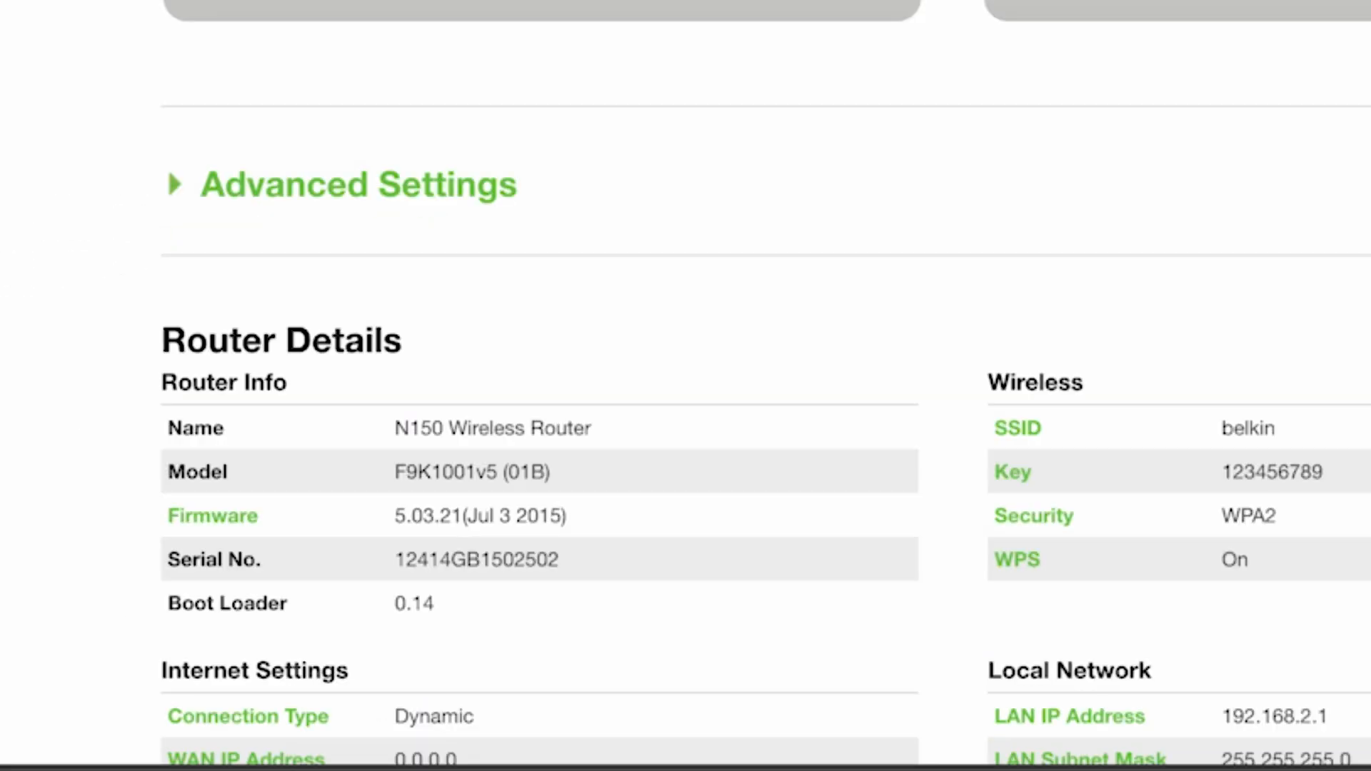
- Open the WAN MAC address page in the advanced settings and clone the computer's MAC address
left_click(322, 206)
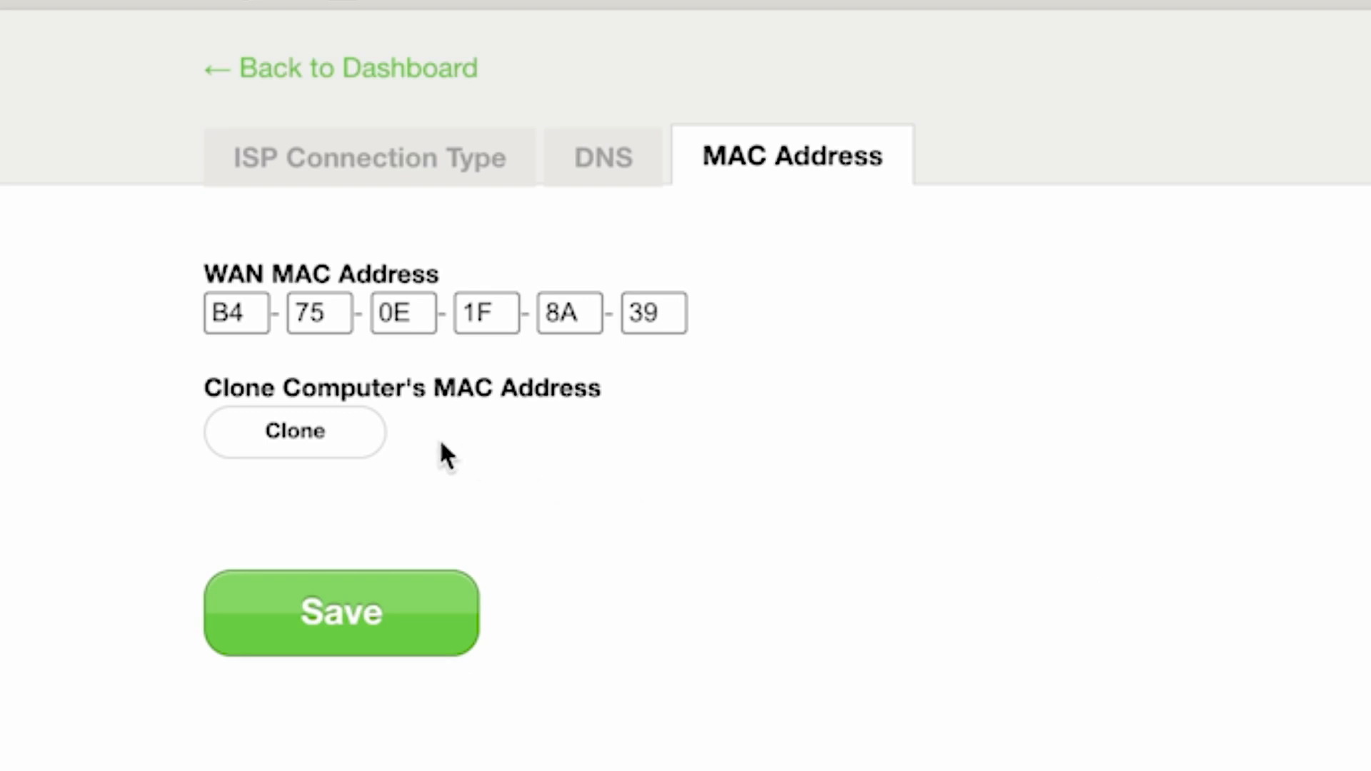
left_click(319, 433)
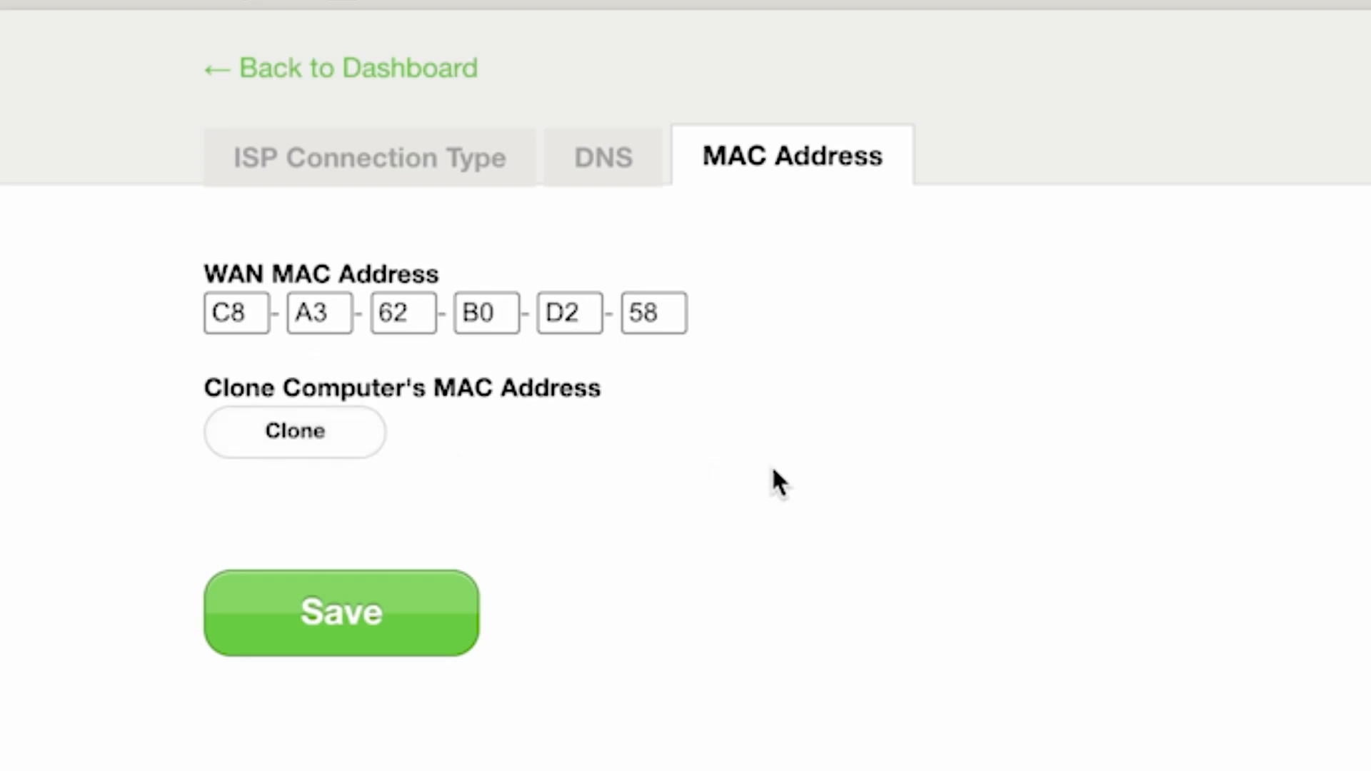
- Save the cloned WAN MAC address, then restart the router from its utilities and accept the restart confirmations
left_click(278, 620)
left_click(441, 69)
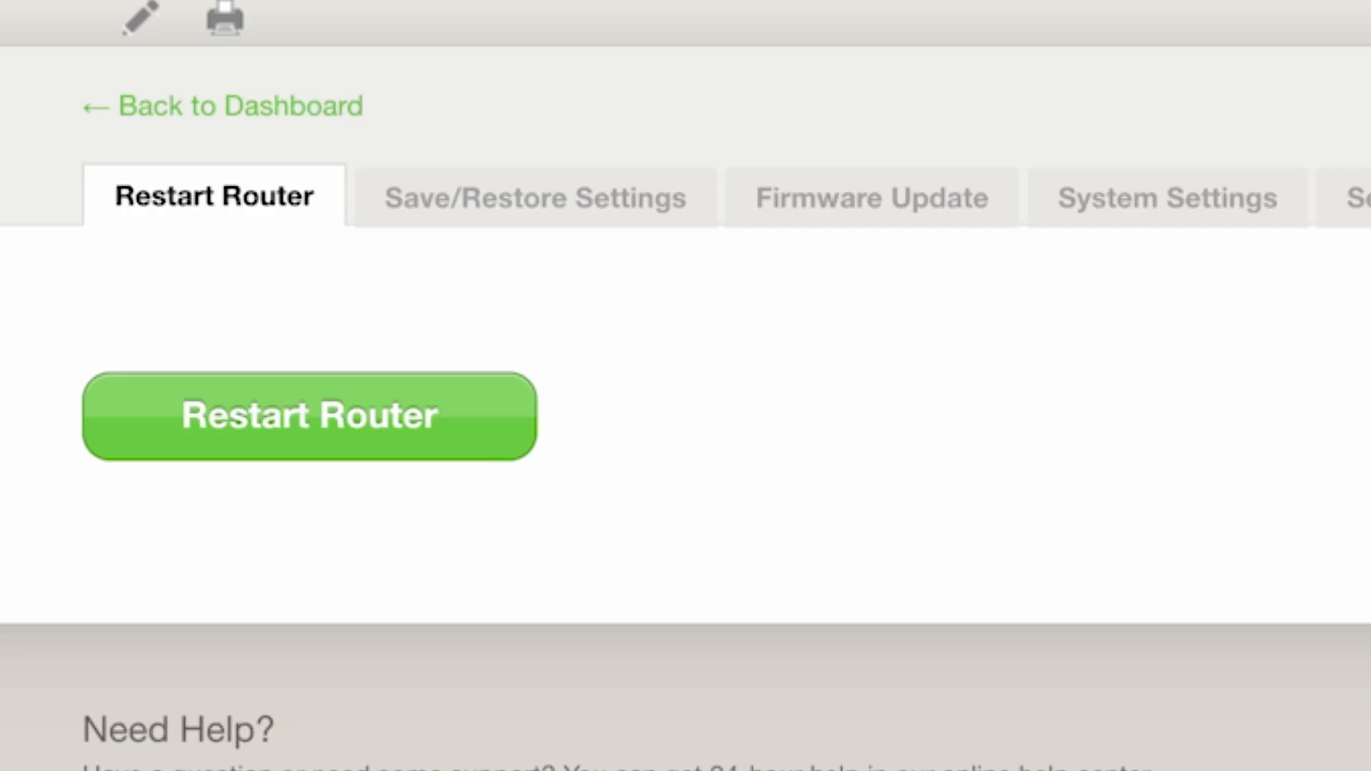
left_click(476, 426)
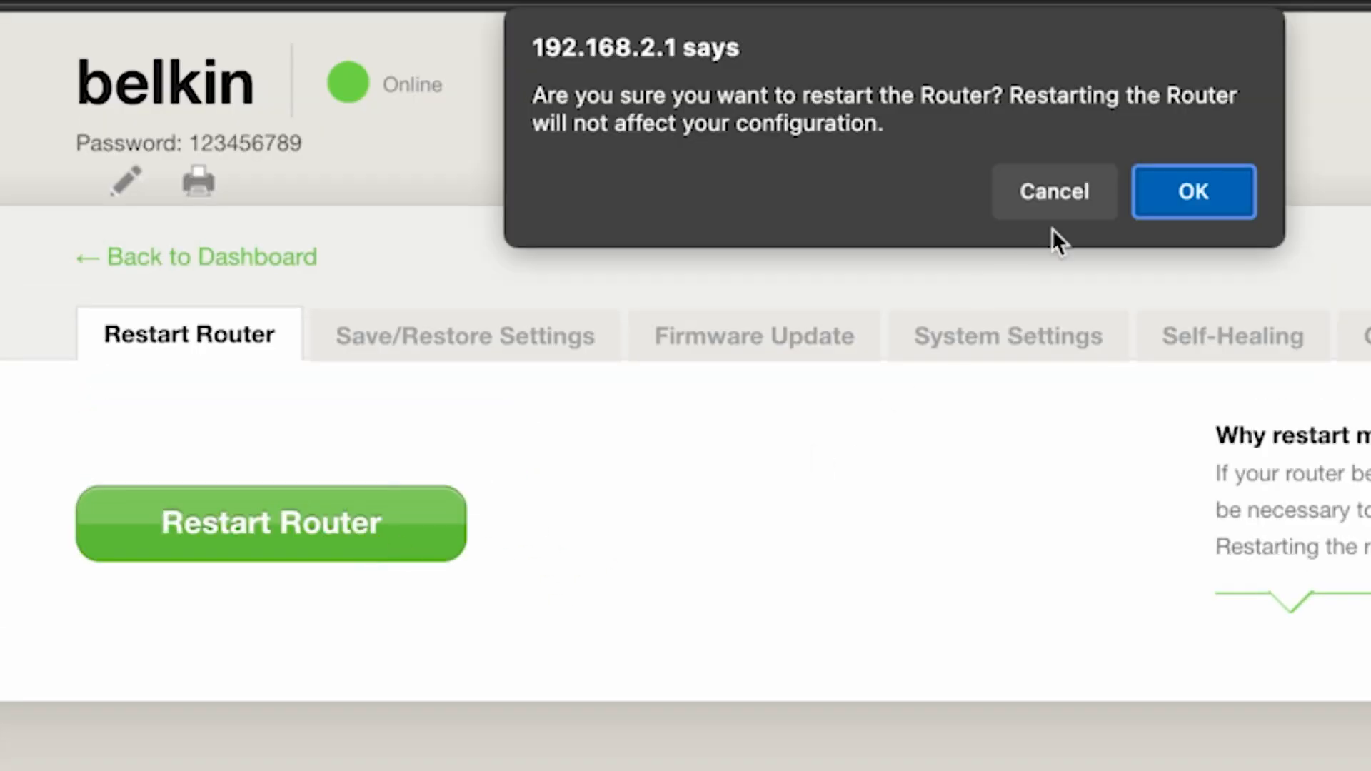
left_click(1203, 187)
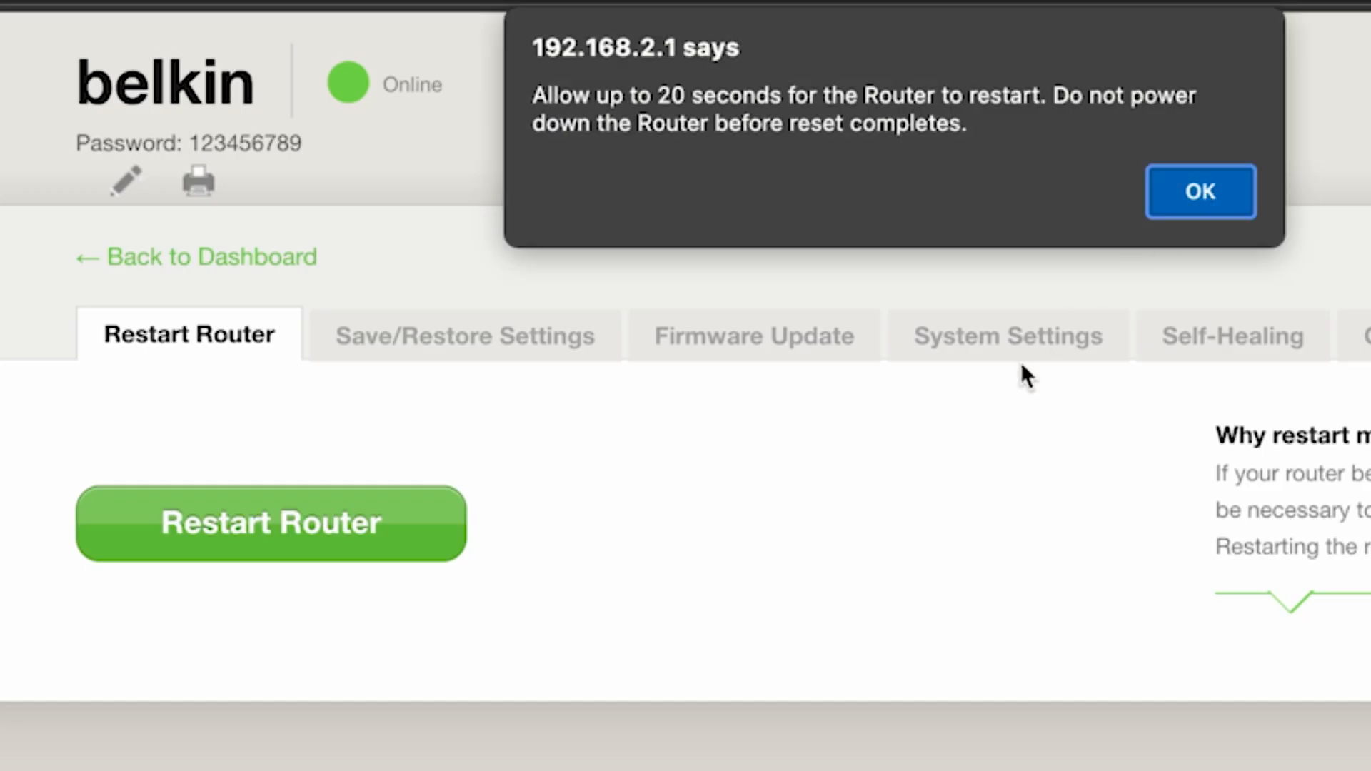
left_click(1234, 194)
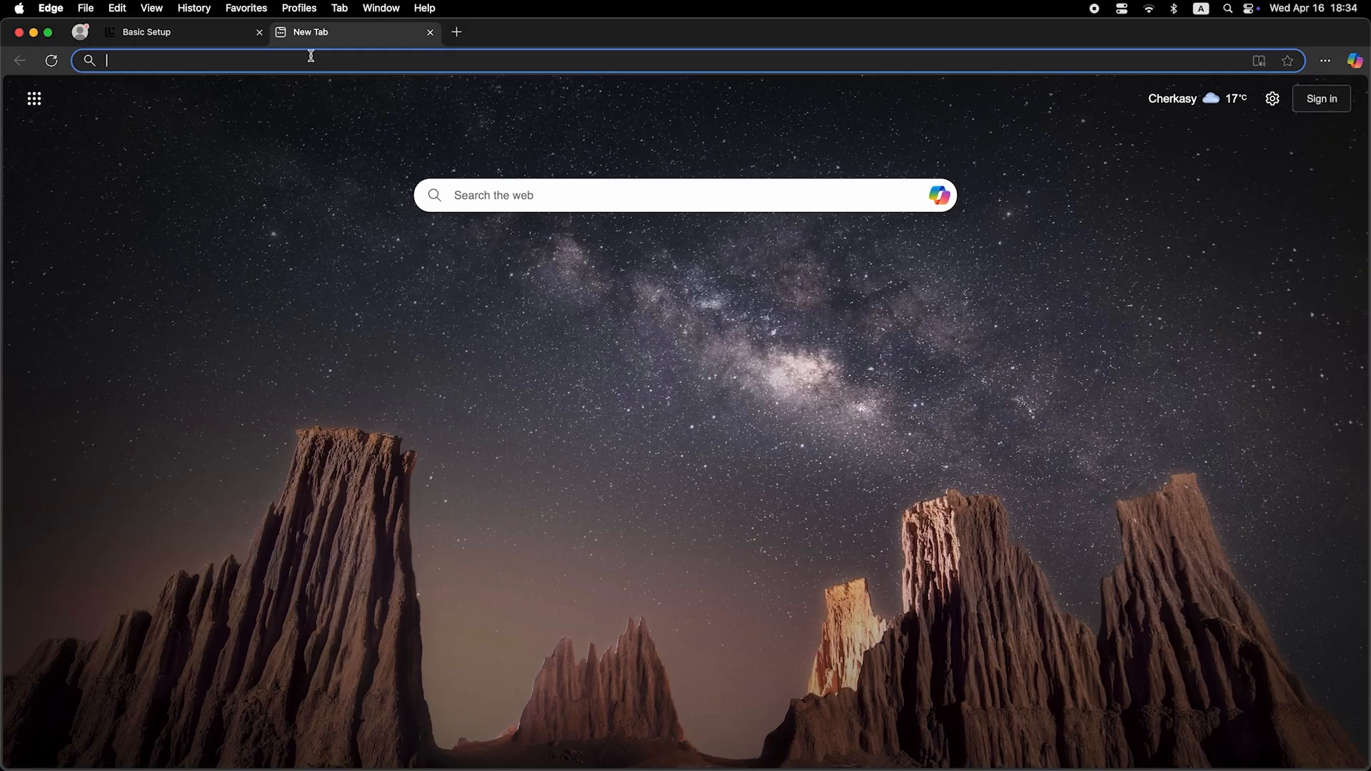
- Search for dfdfdfdf from the address bar of the new browser tab to test the Internet connection
left_click(313, 62)
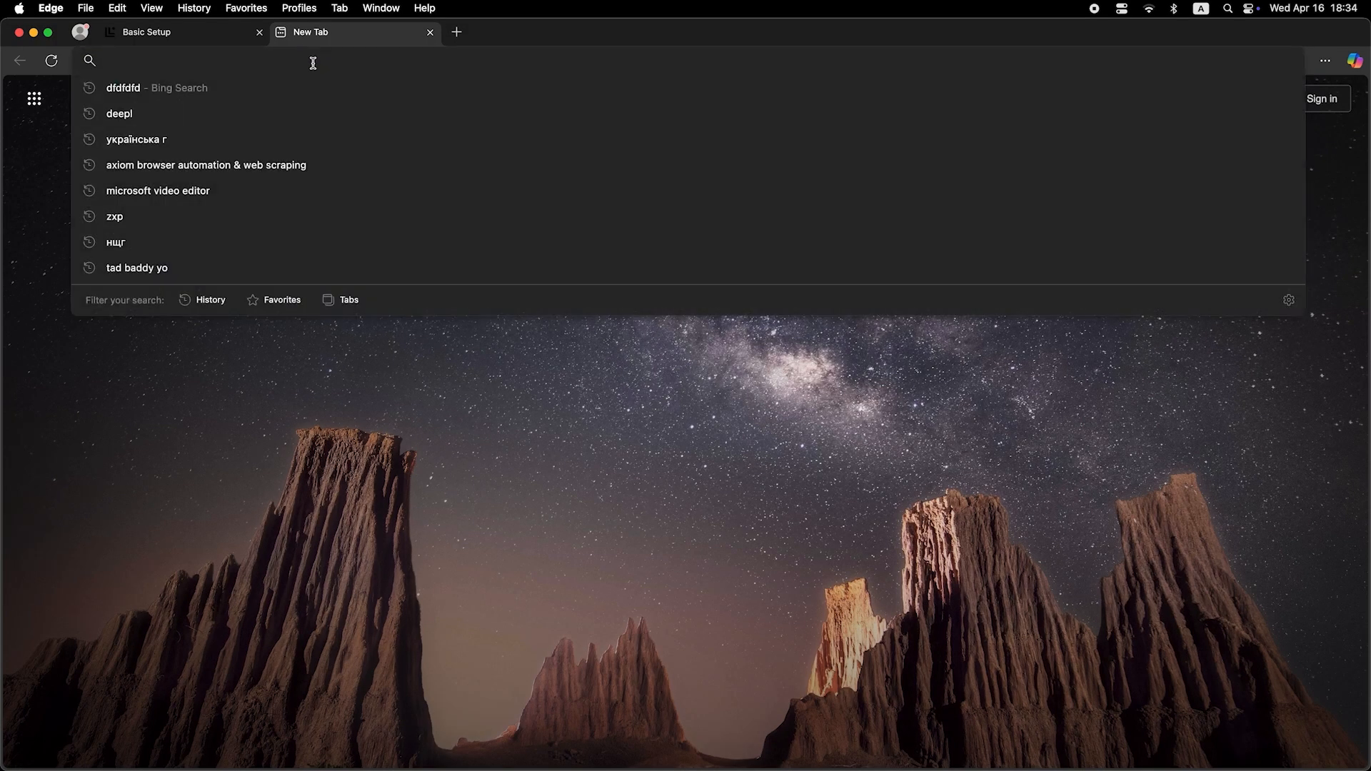
type("dfdfdfdf")
key("Return")
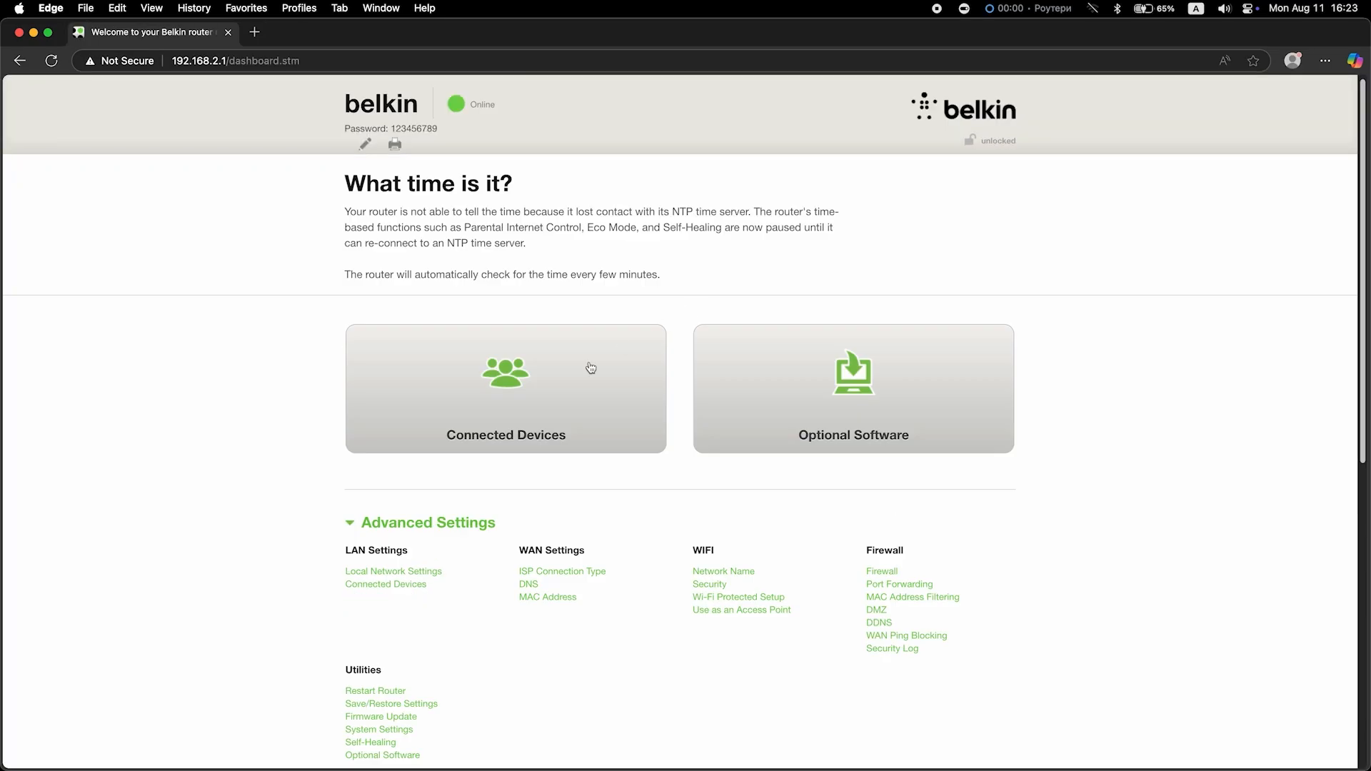
- Collapse the Advanced Settings section on the router dashboard
left_click(401, 526)
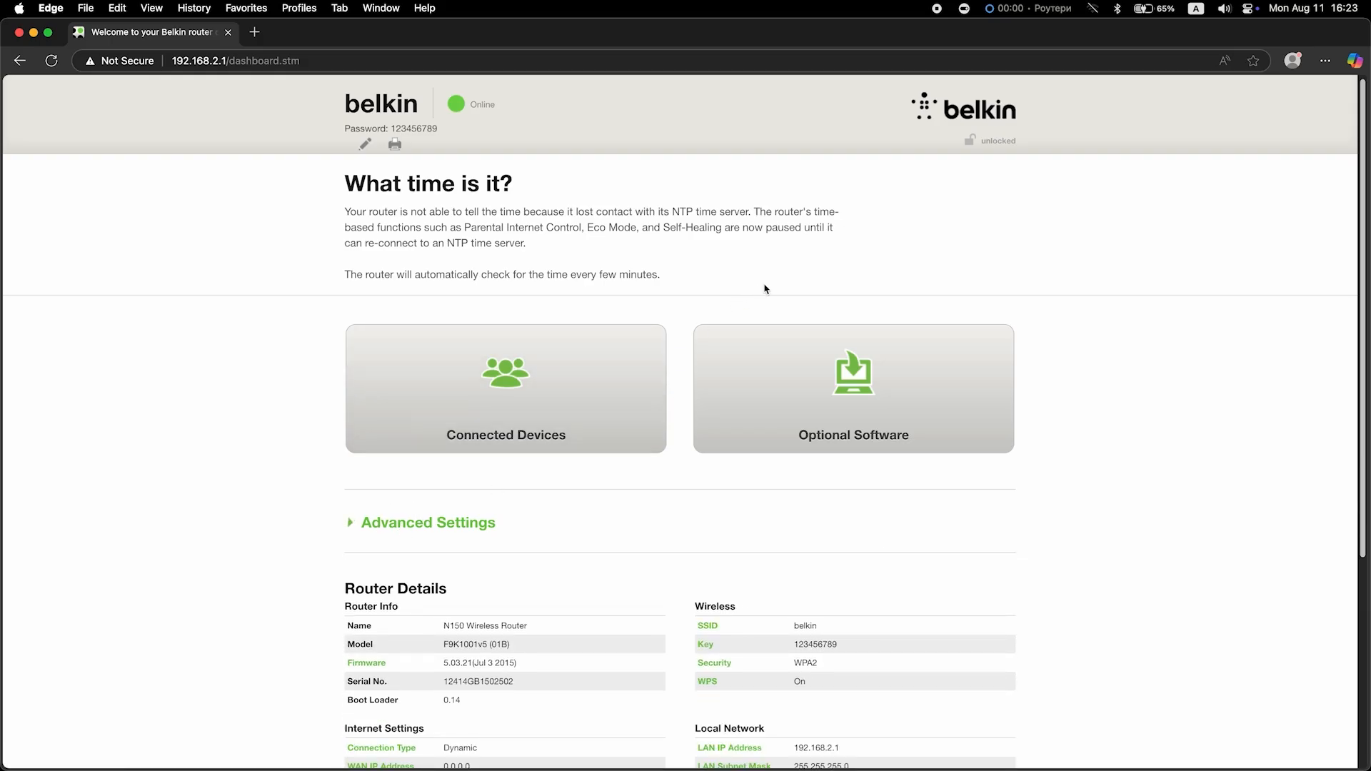